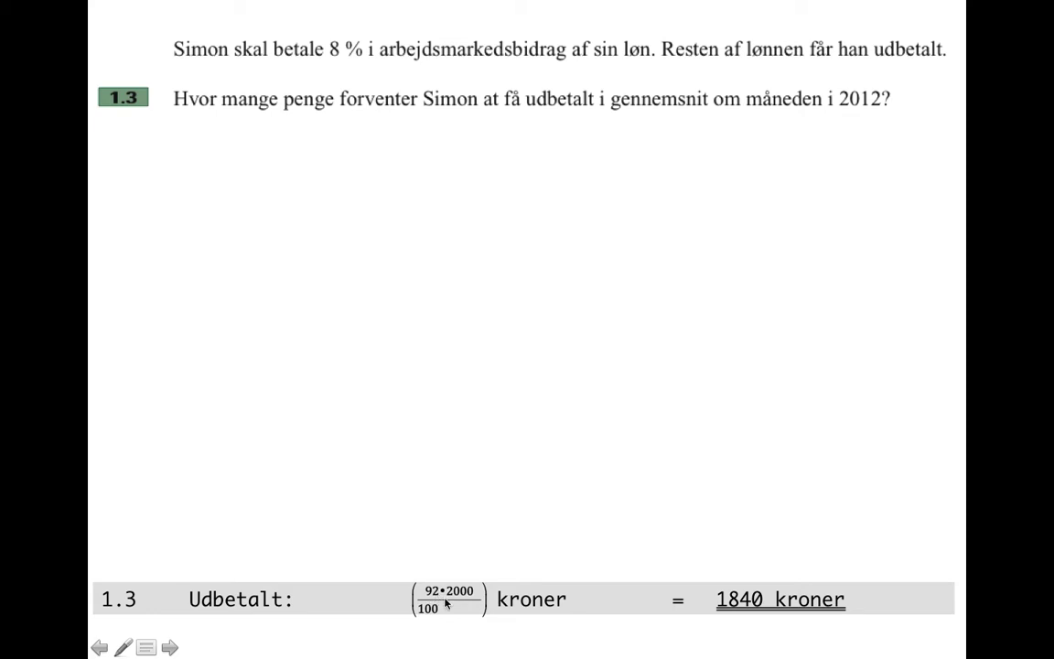
Advance the slideshow through the worked solutions of exercises 1.3 and 1.4
{"action": "left_click", "coordinate": [447, 603]}
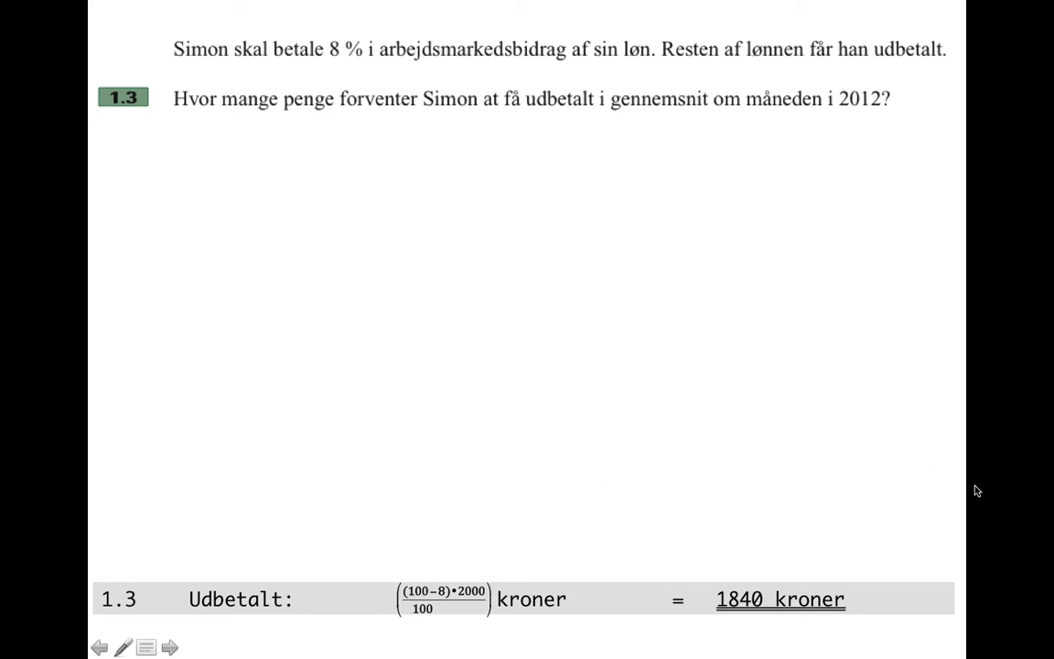
{"action": "key", "text": "Right"}
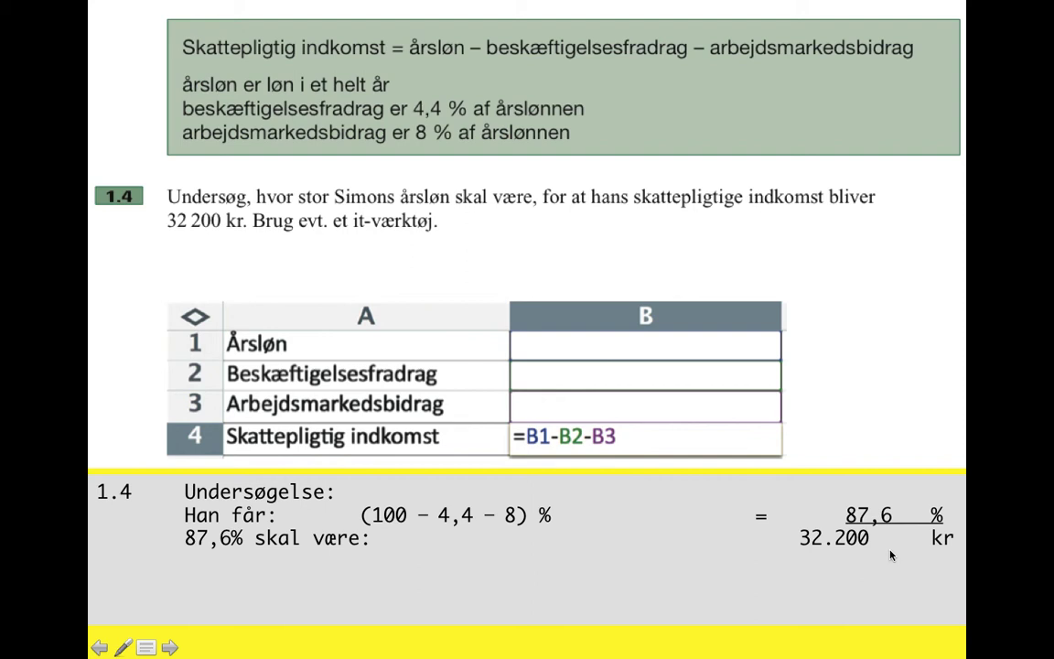
{"action": "key", "text": "Right"}
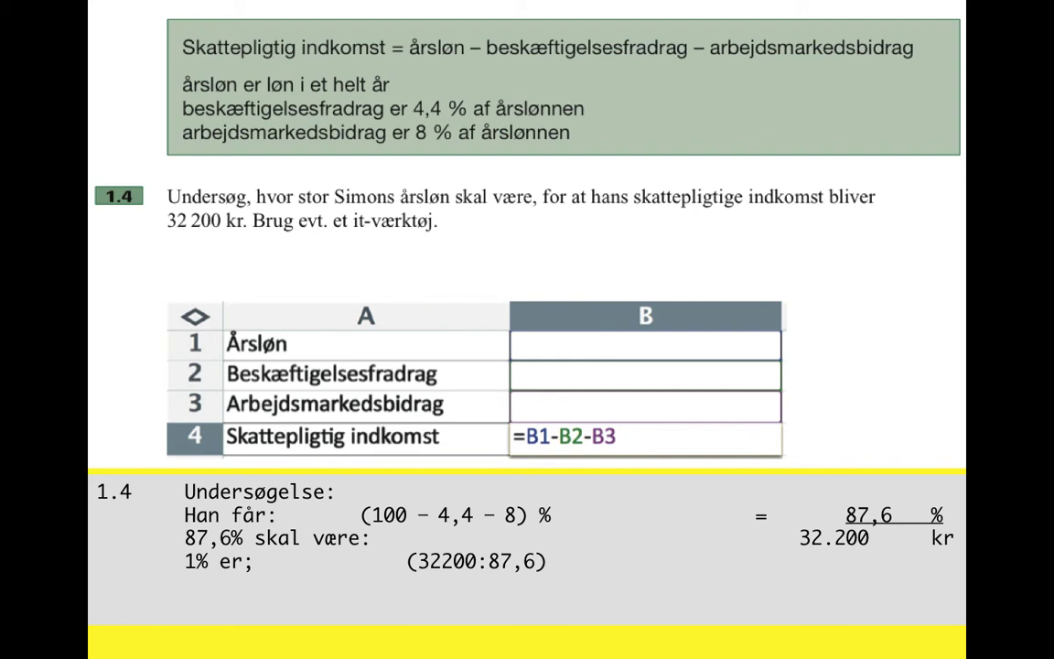
{"action": "key", "text": "Right"}
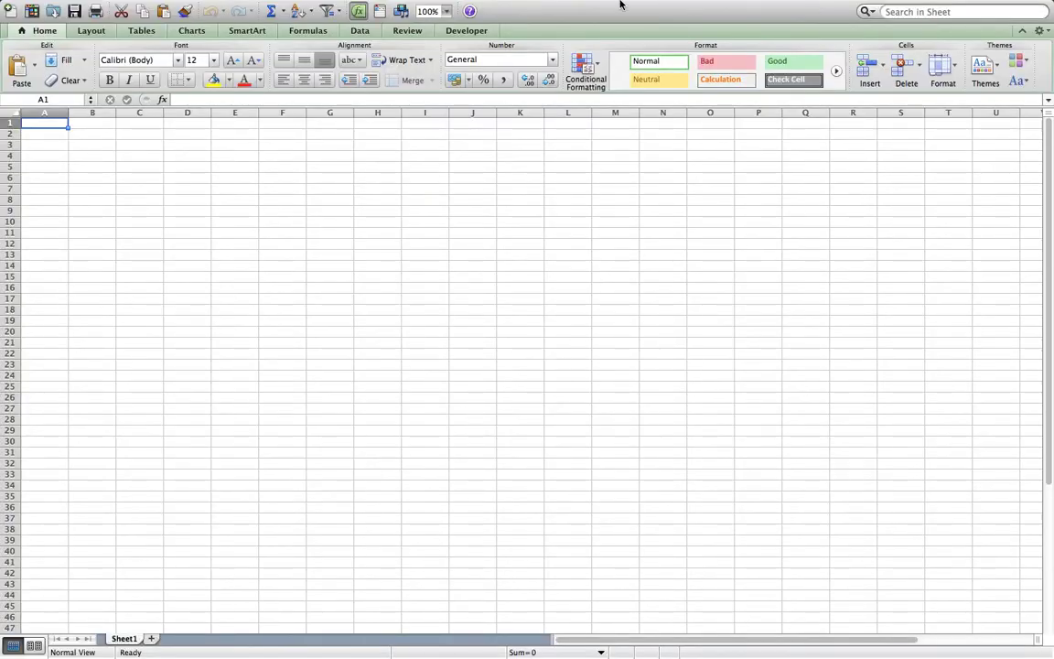
Set the worksheet's zoom magnification to 150%
{"action": "mouse_move", "coordinate": [593, 2]}
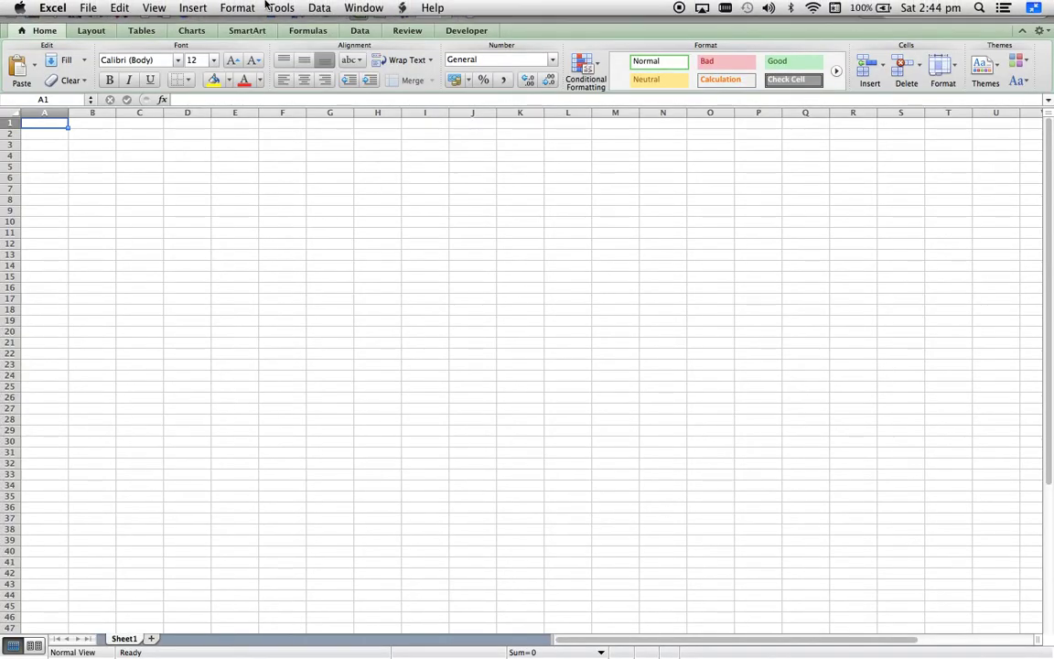
{"action": "left_click", "coordinate": [153, 7]}
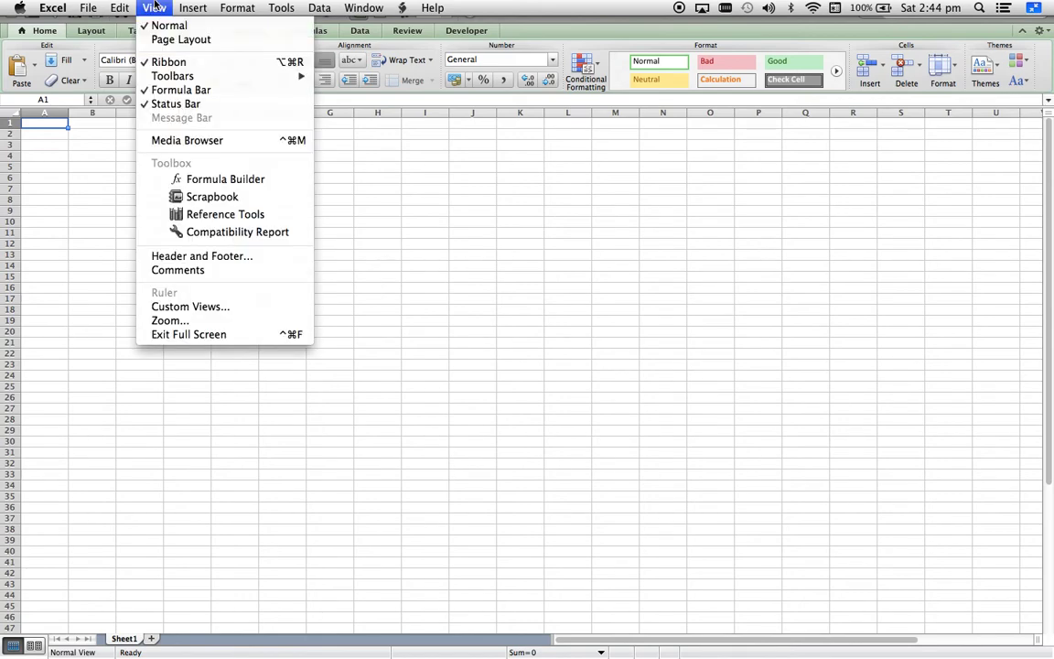
{"action": "left_click", "coordinate": [168, 320]}
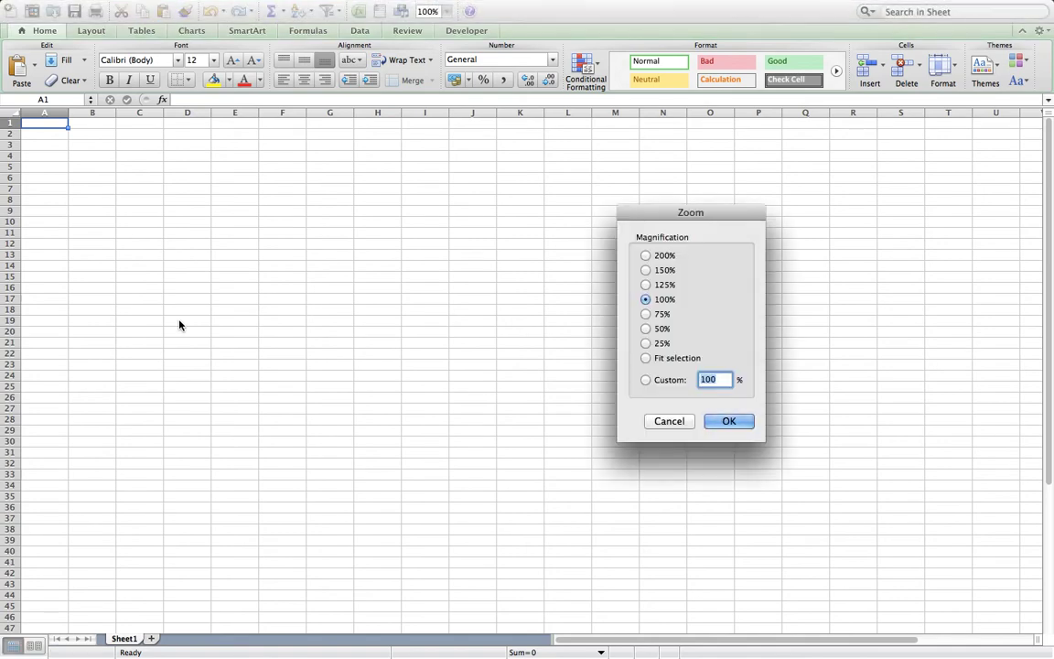
{"action": "left_click", "coordinate": [646, 270]}
{"action": "left_click", "coordinate": [725, 422]}
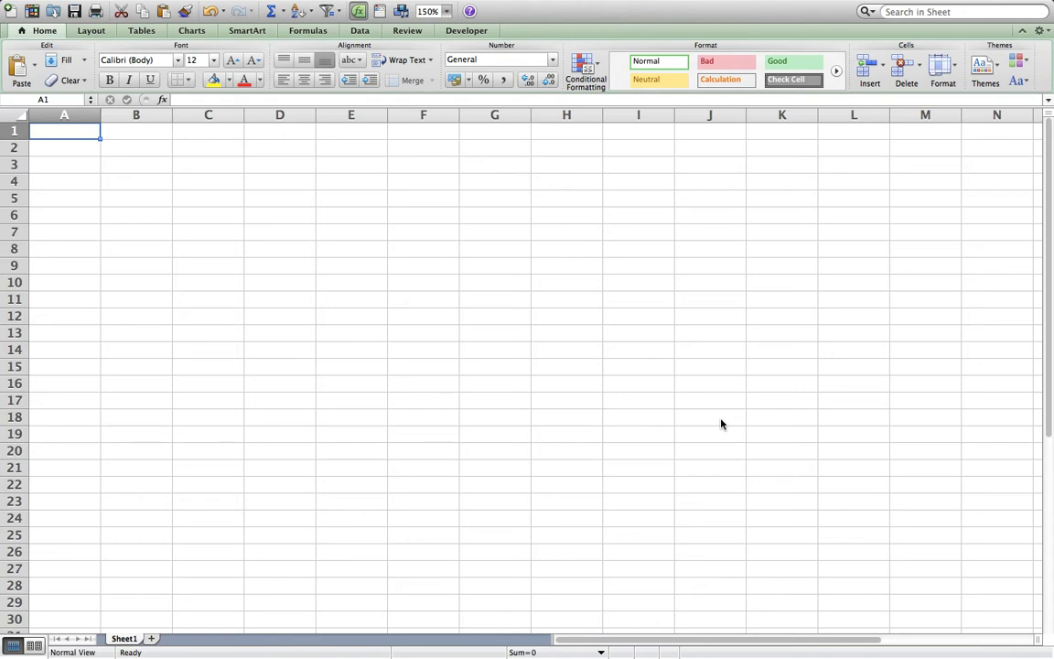
Enter the labels Årsløn, Beskæftigelsesfradrag, Arbejdsmarkedsbidrag and Skattepligtig indkomst in A1:A4, and widen column A to fit them
{"action": "type", "text": "A"}
{"action": "key", "text": "BackSpace"}
{"action": "type", "text": "Å"}
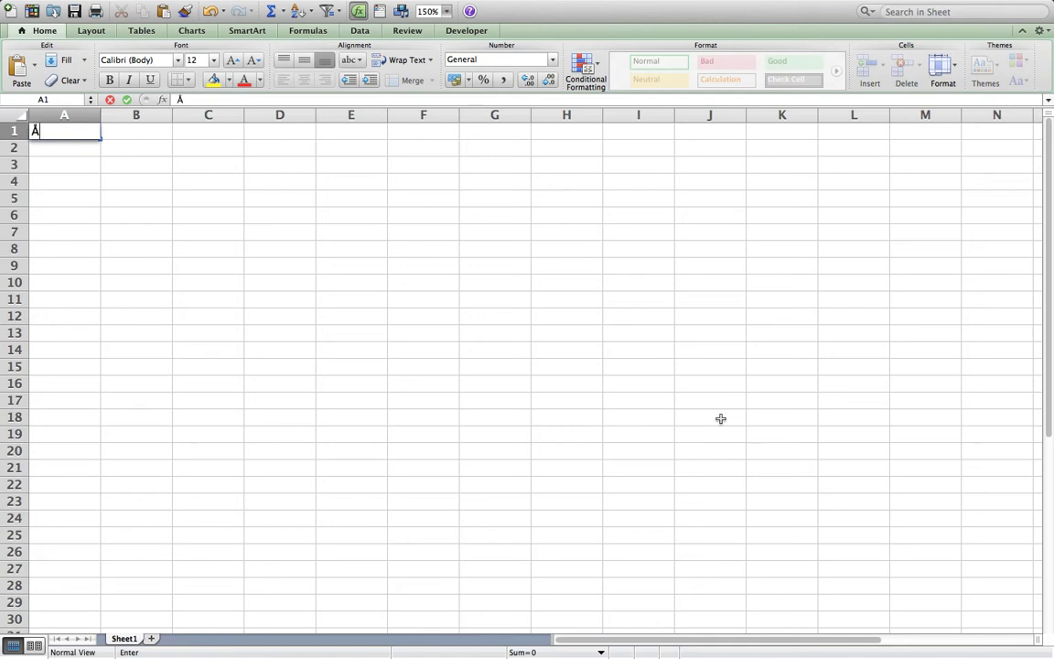
{"action": "type", "text": "rsløn"}
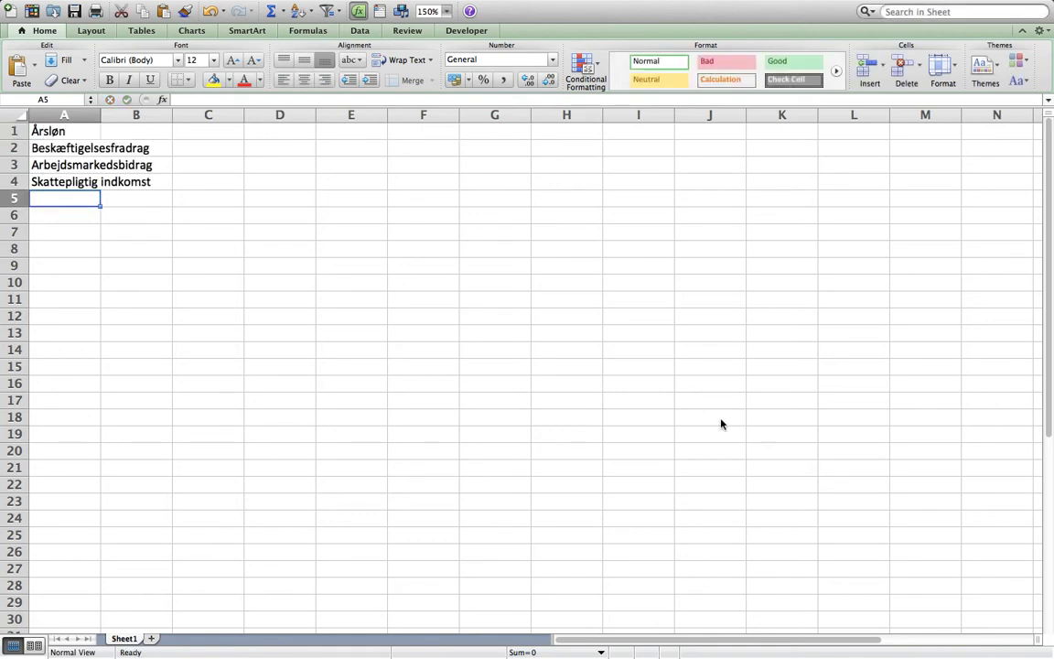
{"action": "key", "text": "Up"}
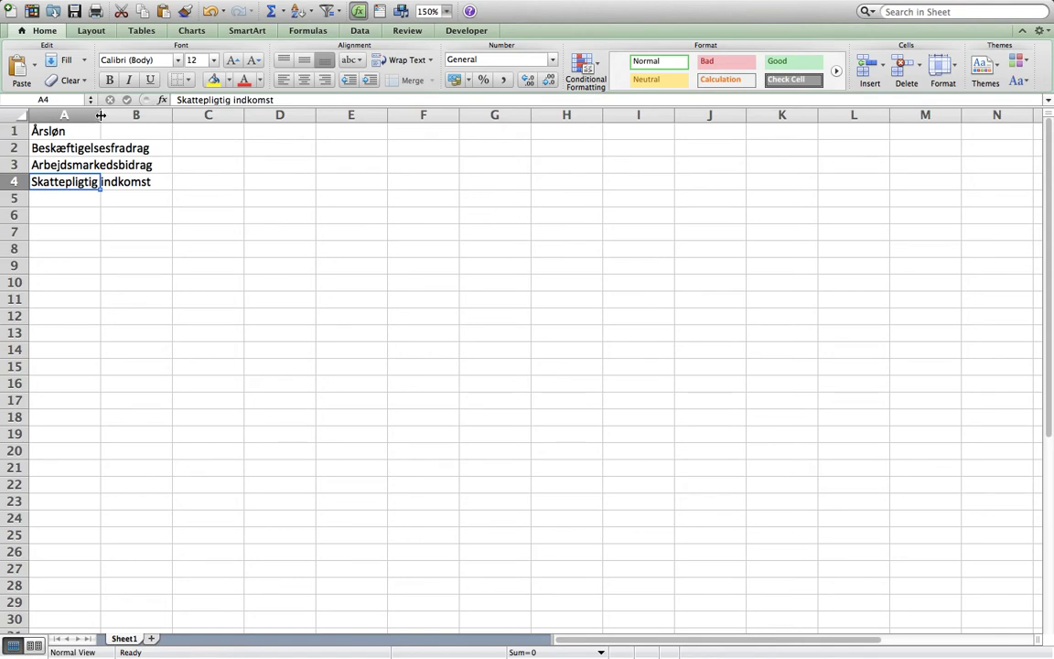
{"action": "left_click_drag", "start_coordinate": [100, 115], "coordinate": [166, 115]}
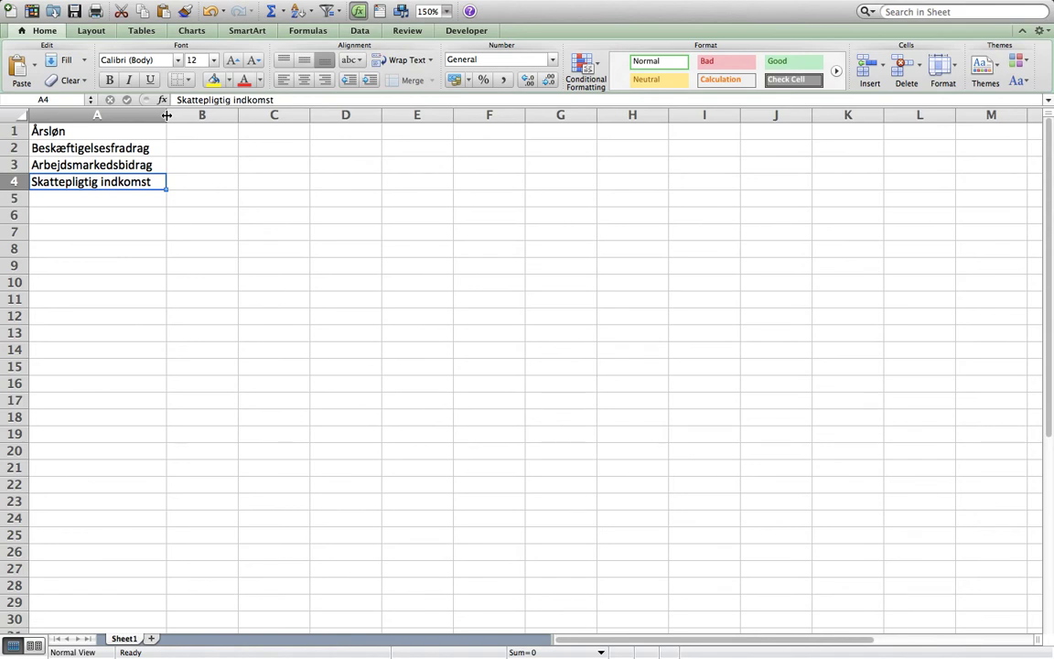
Enter 24000 as the Årsløn amount in cell B1
{"action": "left_click", "coordinate": [196, 132]}
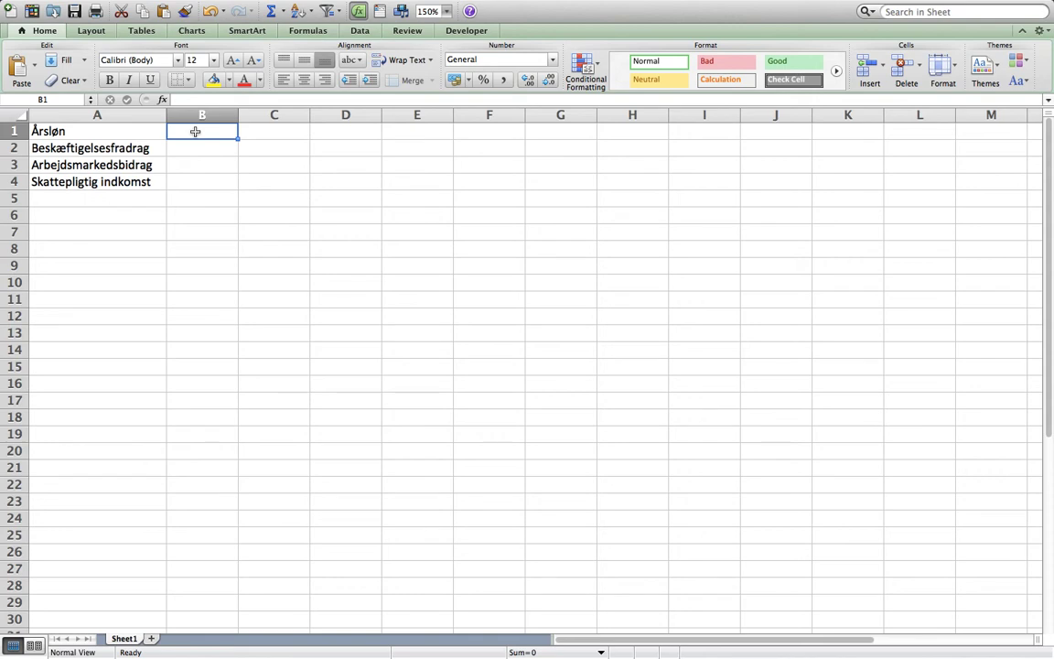
{"action": "type", "text": "240"}
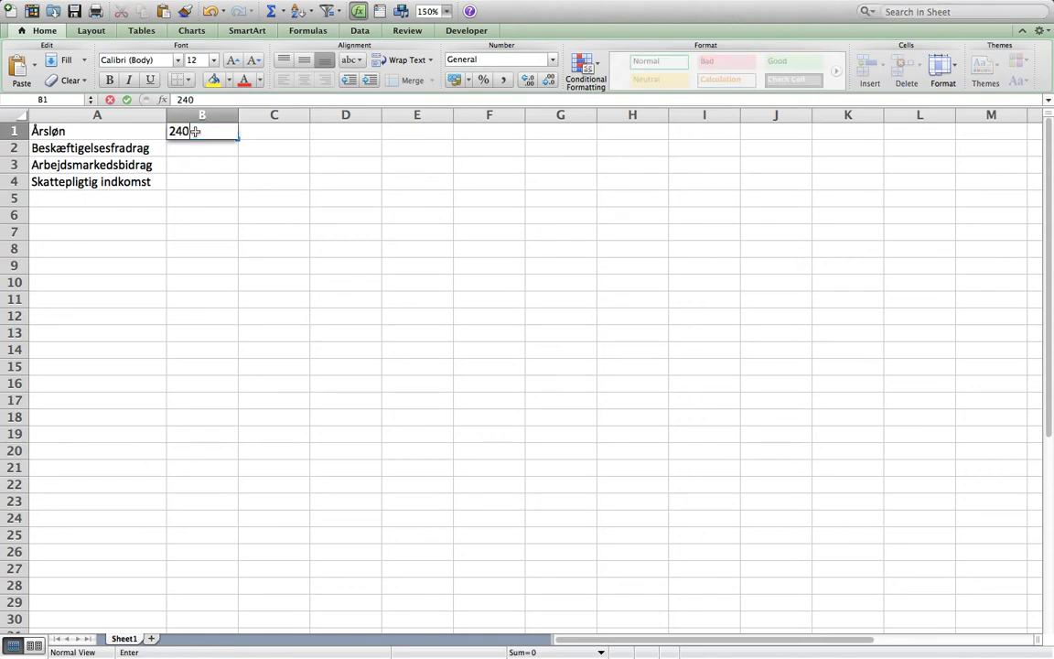
{"action": "type", "text": "00"}
{"action": "key", "text": "Return"}
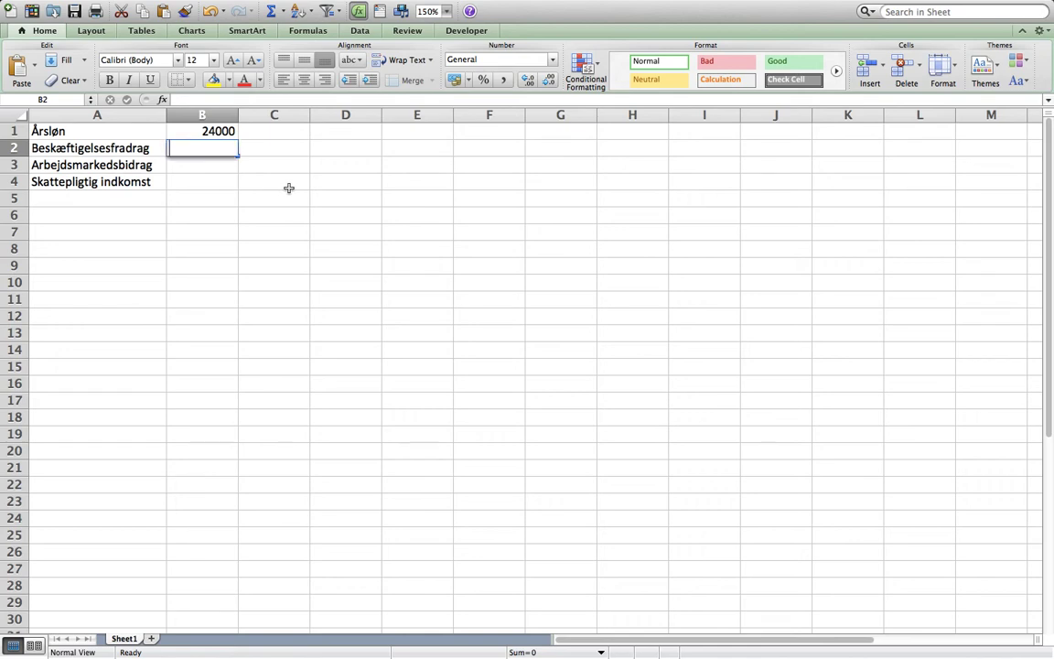
Calculate the Beskæftigelsesfradrag in B2 with the formula =B1*4,4/100
{"action": "type", "text": "="}
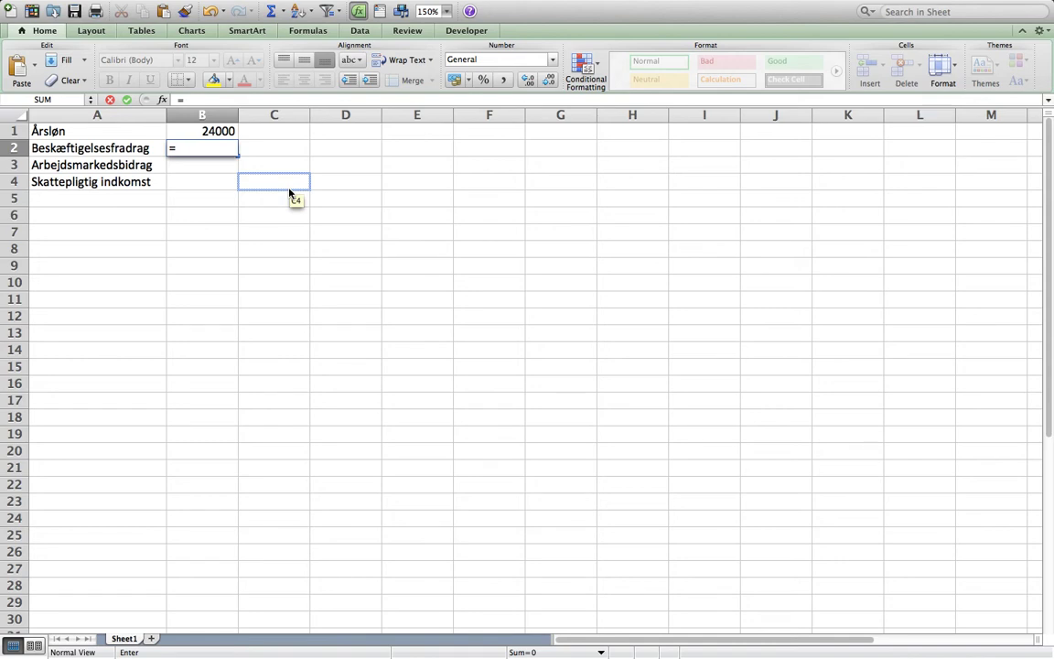
{"action": "left_click", "coordinate": [224, 134]}
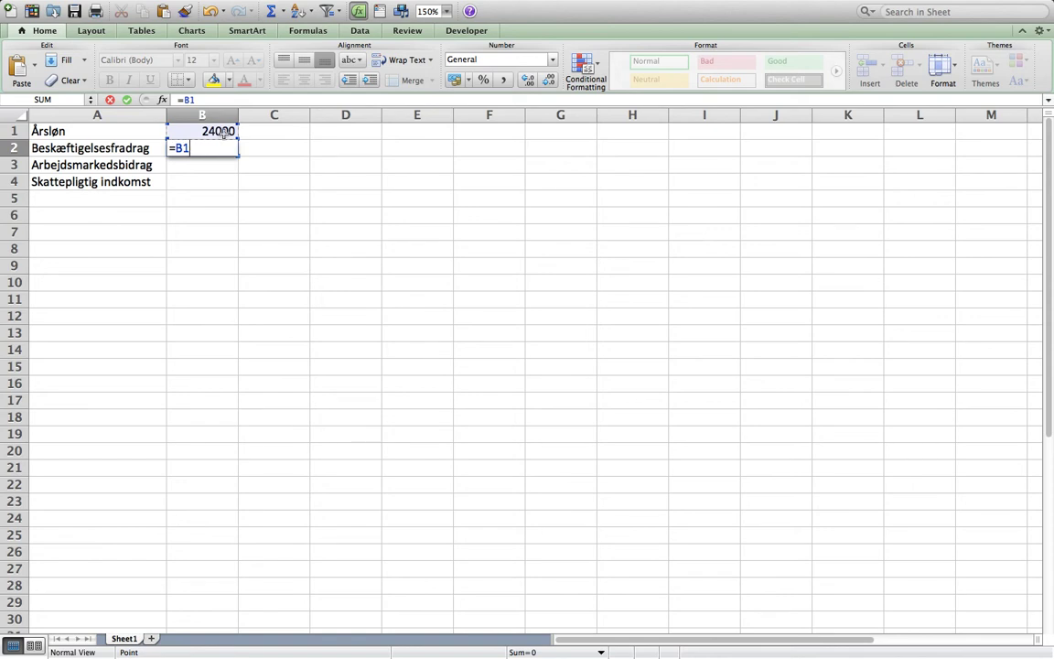
{"action": "type", "text": "*4,4/"}
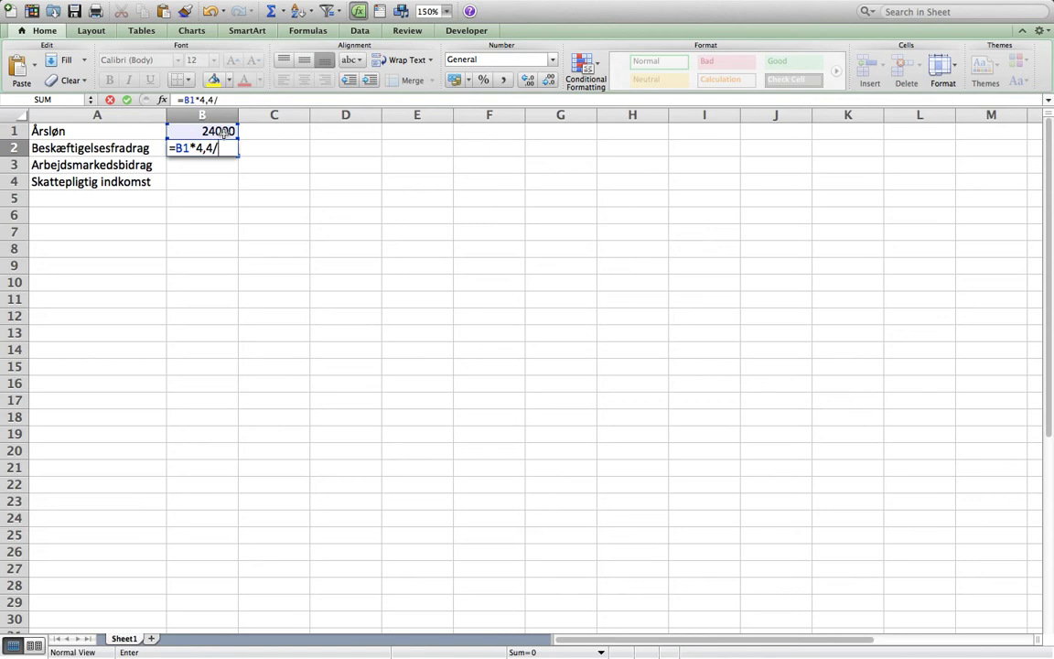
{"action": "type", "text": "100"}
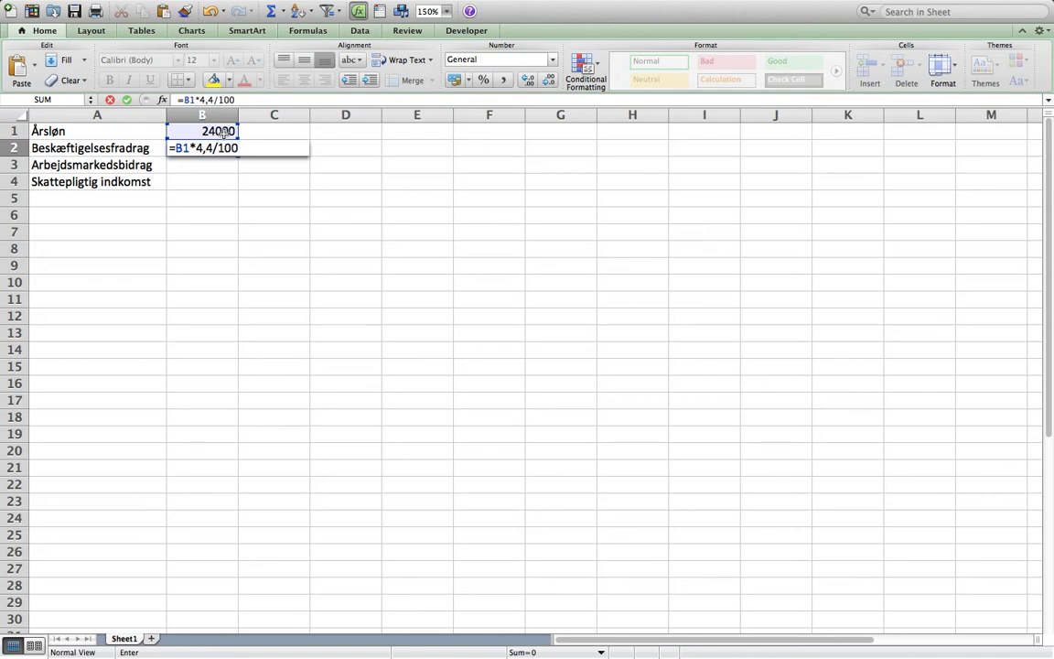
{"action": "key", "text": "Return"}
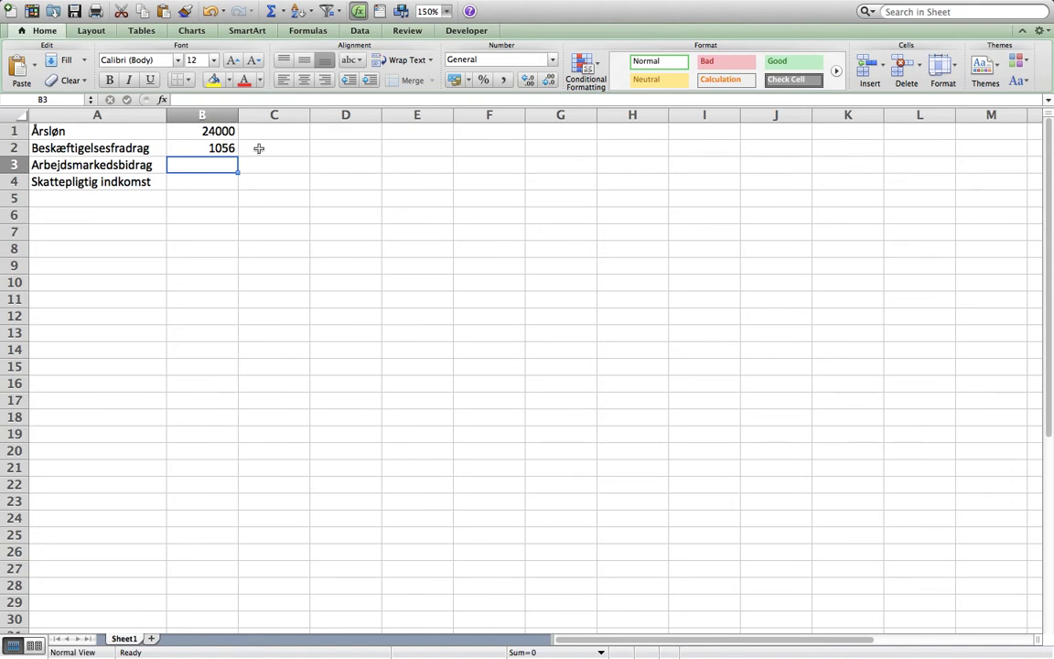
Replace the Beskæftigelsesfradrag formula in B2 with the percentage form =B1*4,4%
{"action": "left_click", "coordinate": [222, 148]}
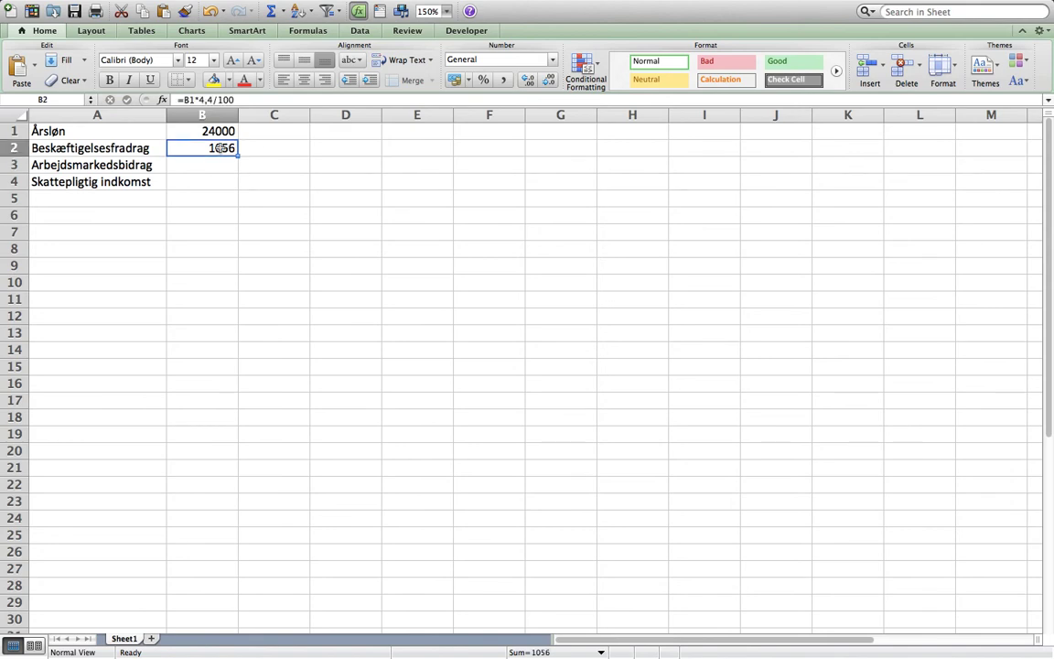
{"action": "left_click", "coordinate": [192, 98]}
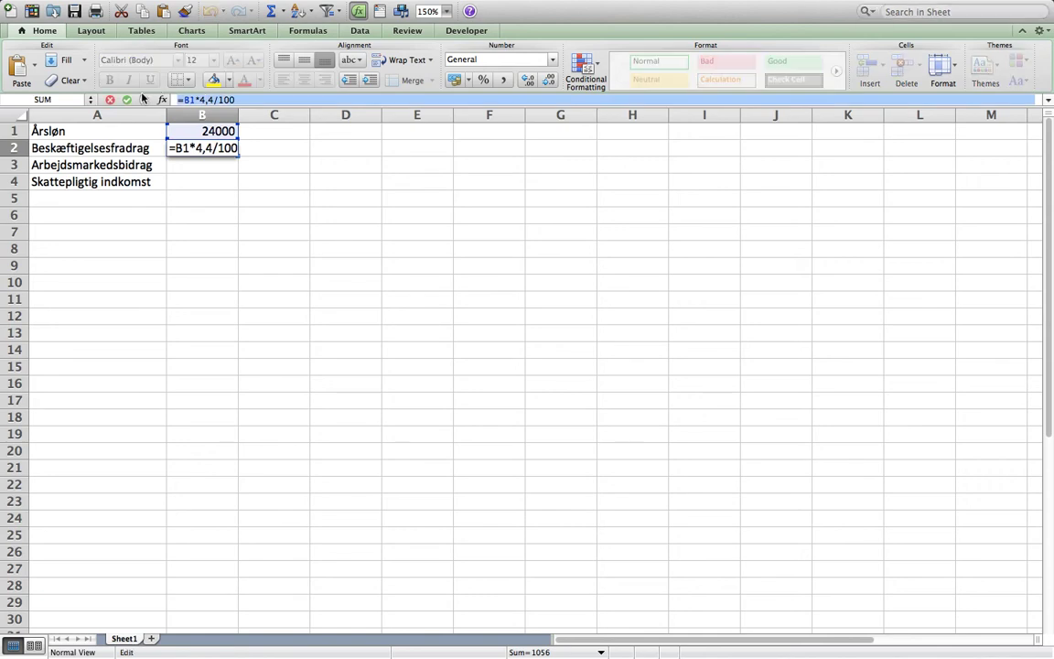
{"action": "type", "text": "="}
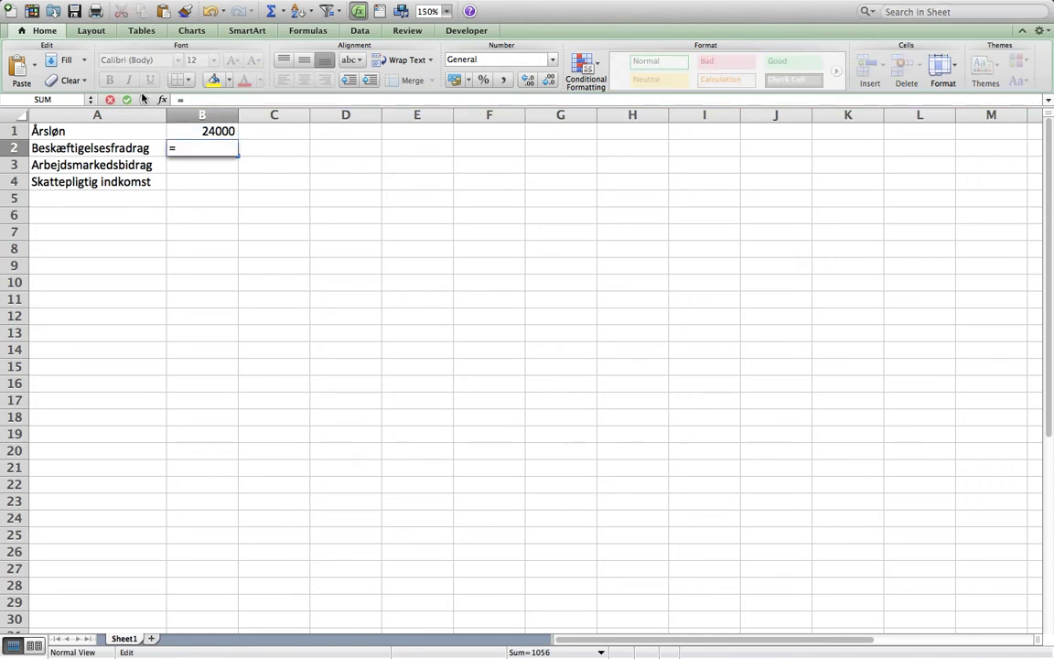
{"action": "left_click", "coordinate": [204, 135]}
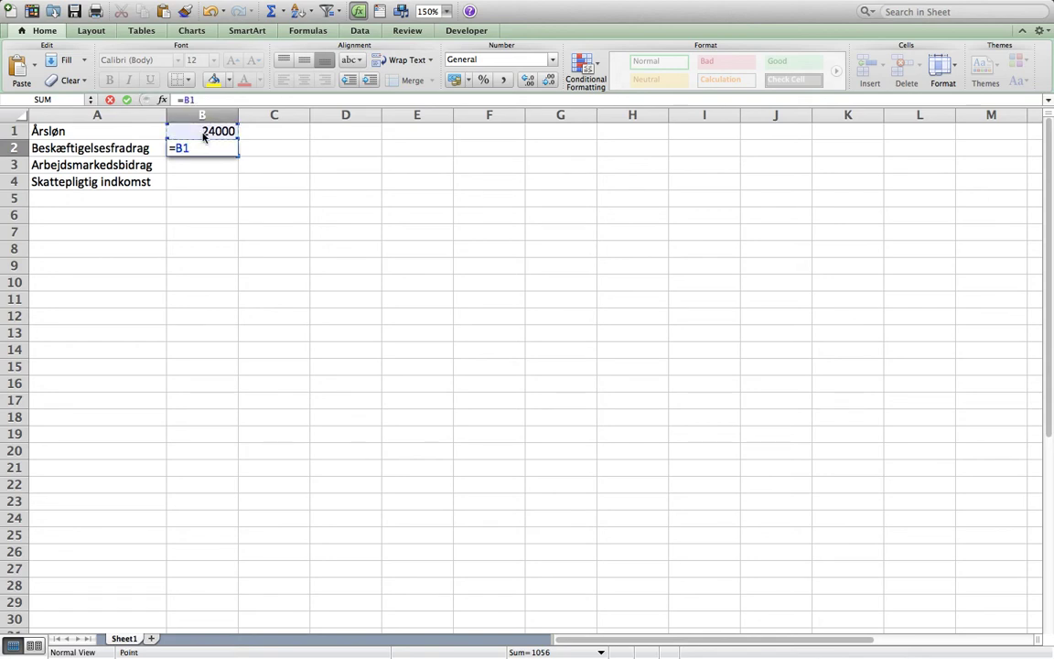
{"action": "type", "text": "*4,4%"}
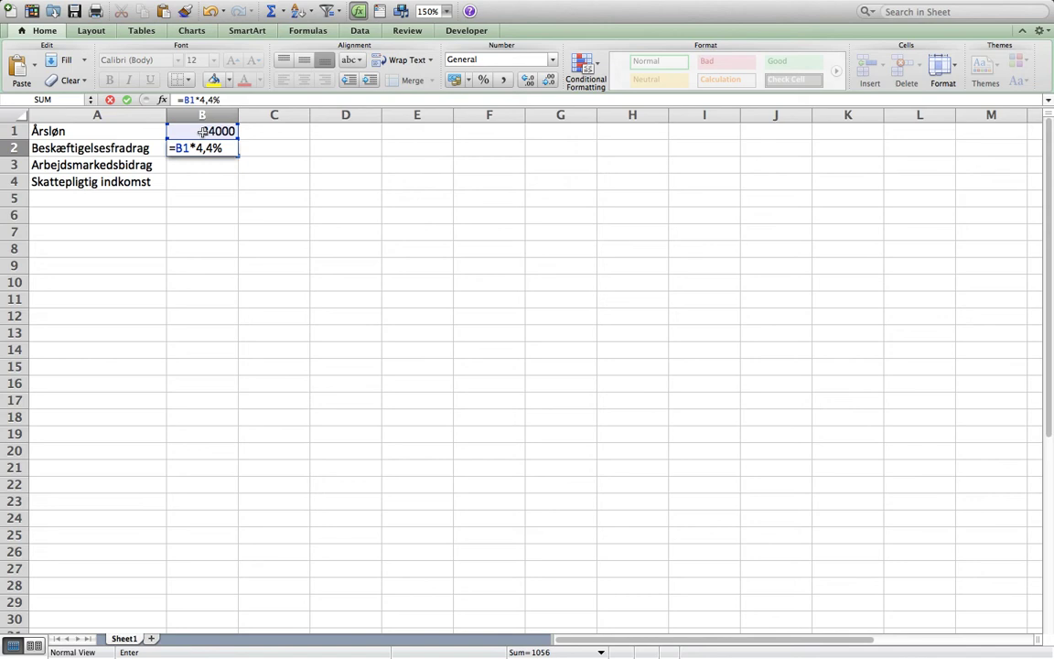
{"action": "key", "text": "Return"}
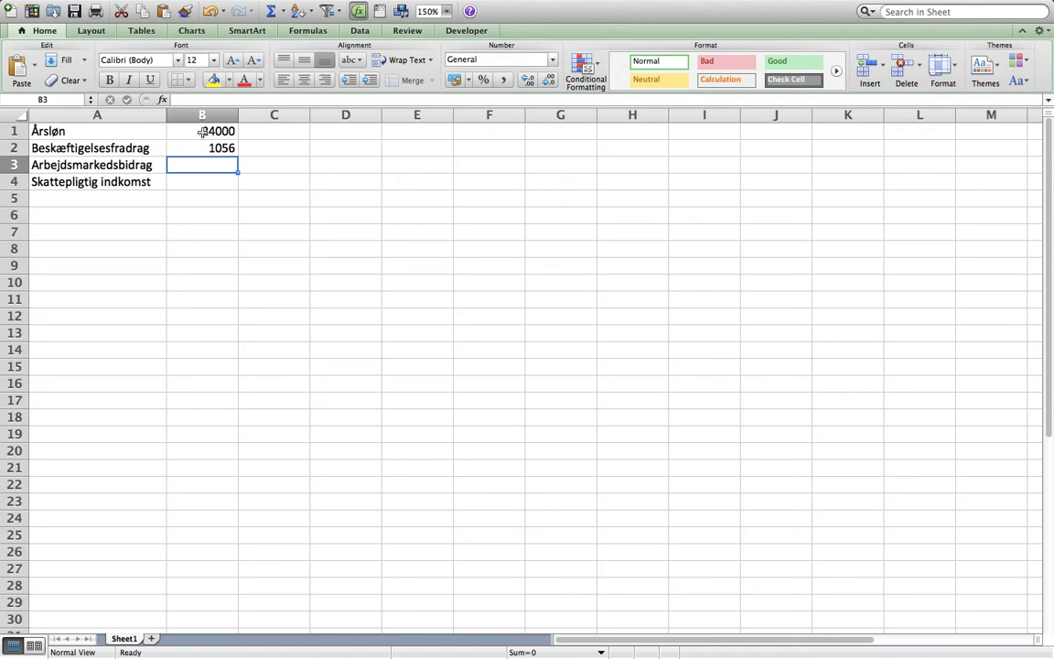
Calculate the Arbejdsmarkedsbidrag in B3 with the formula =B1*8%
{"action": "type", "text": "="}
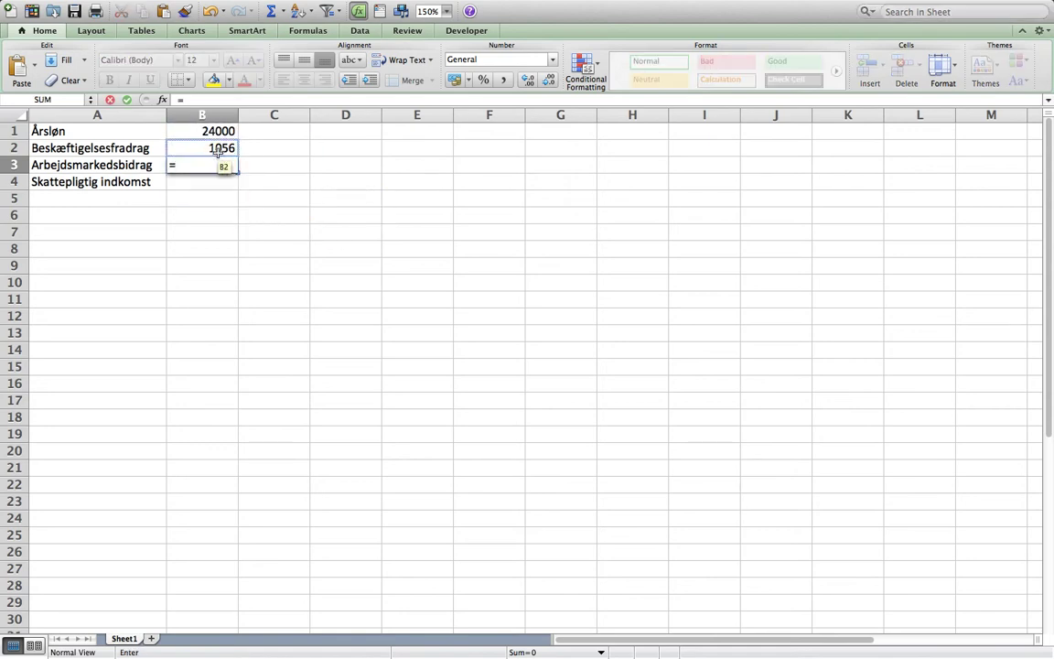
{"action": "left_click", "coordinate": [217, 134]}
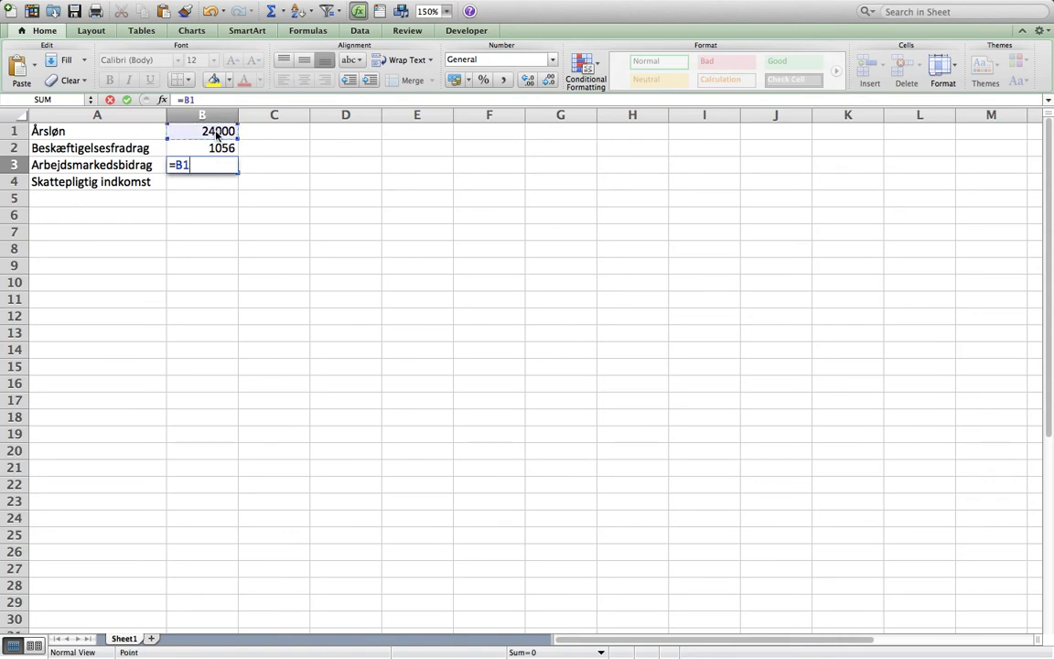
{"action": "type", "text": "*8%"}
{"action": "key", "text": "Return"}
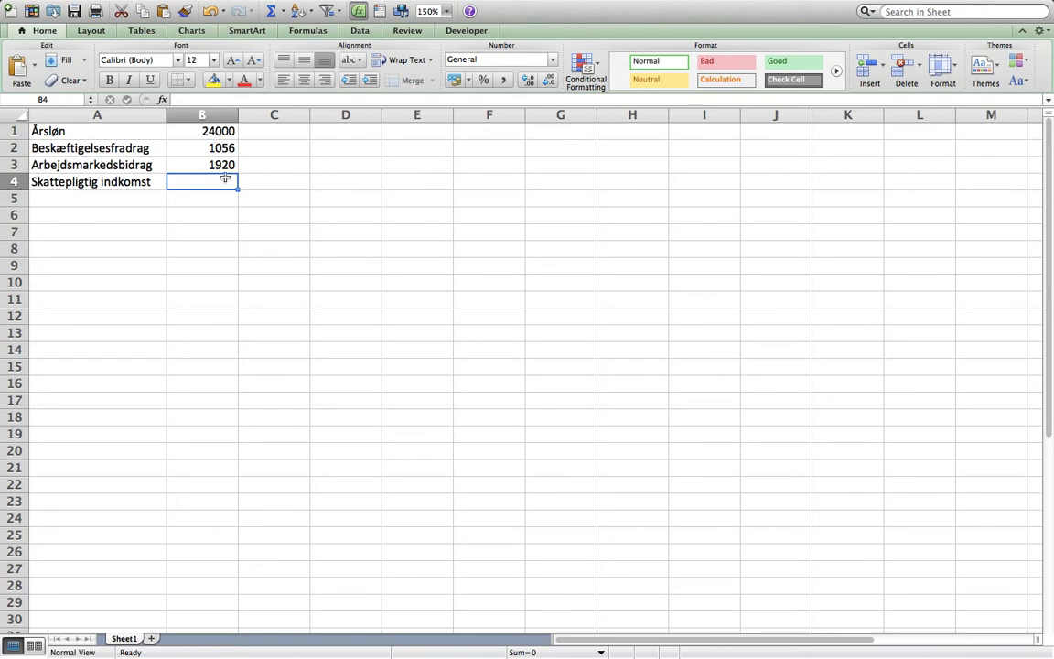
Calculate the Skattepligtig indkomst in B4 by subtracting both deductions from the annual salary with =B1-B2-B3
{"action": "type", "text": "="}
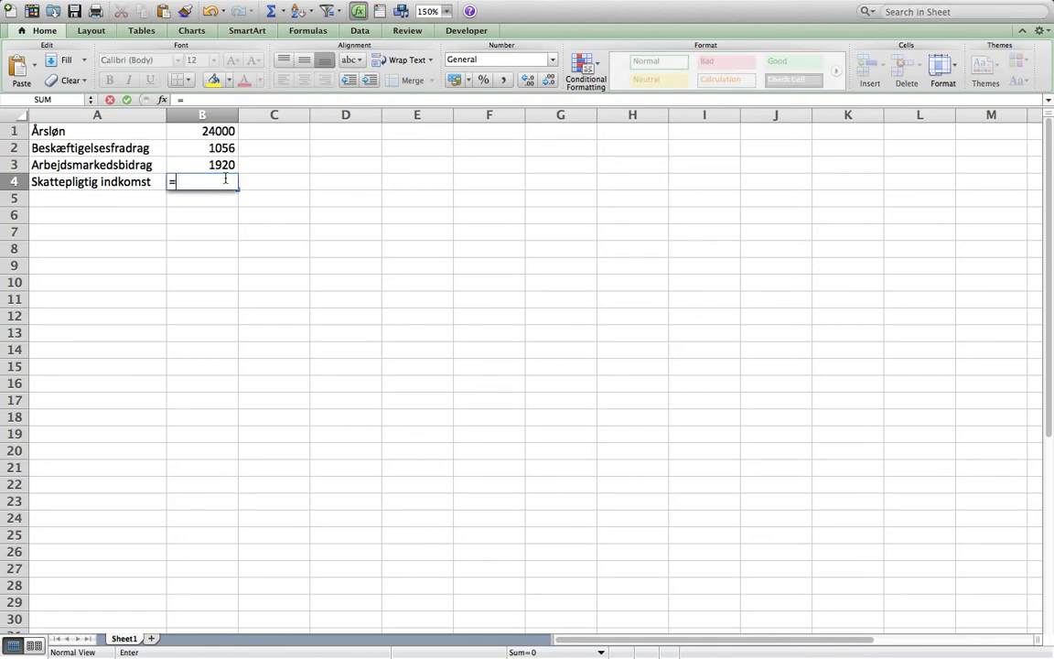
{"action": "left_click", "coordinate": [213, 132]}
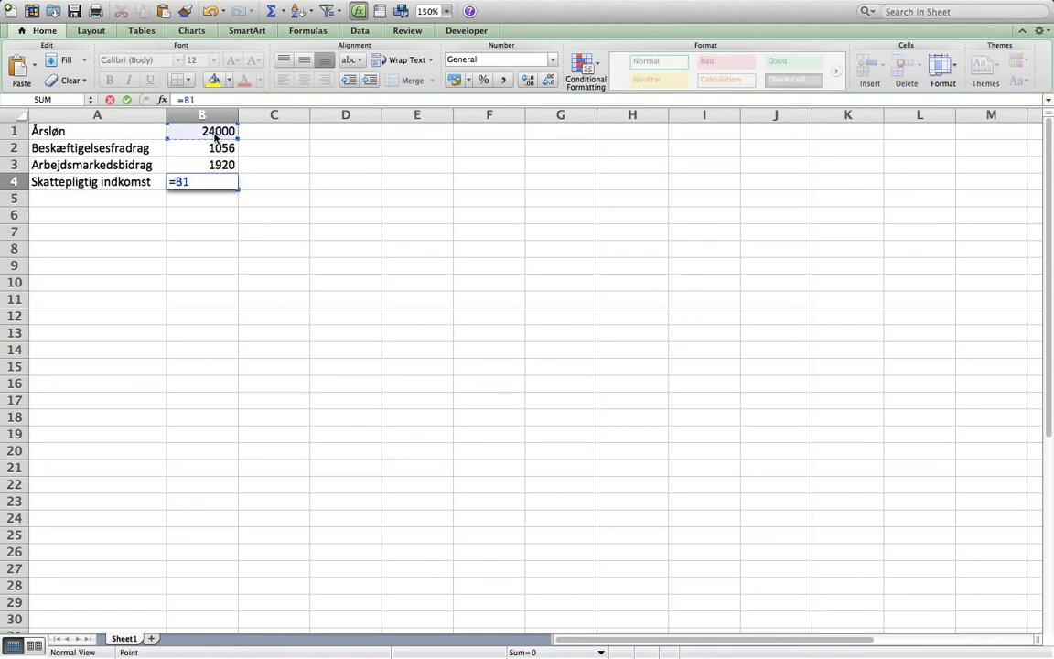
{"action": "type", "text": "-"}
{"action": "left_click", "coordinate": [214, 149]}
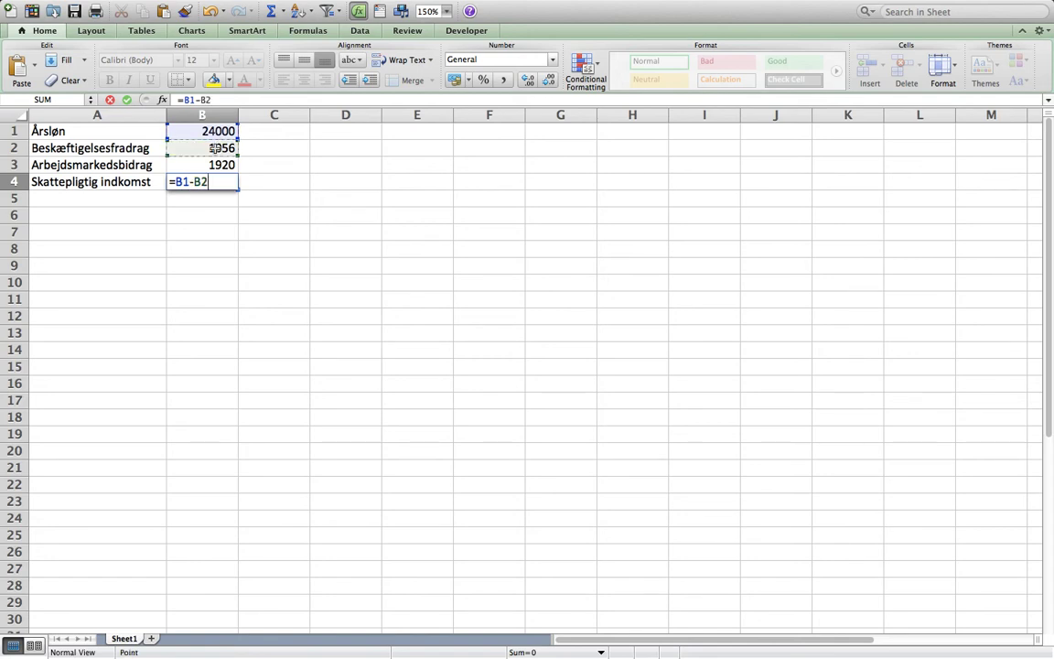
{"action": "type", "text": "-"}
{"action": "left_click", "coordinate": [214, 165]}
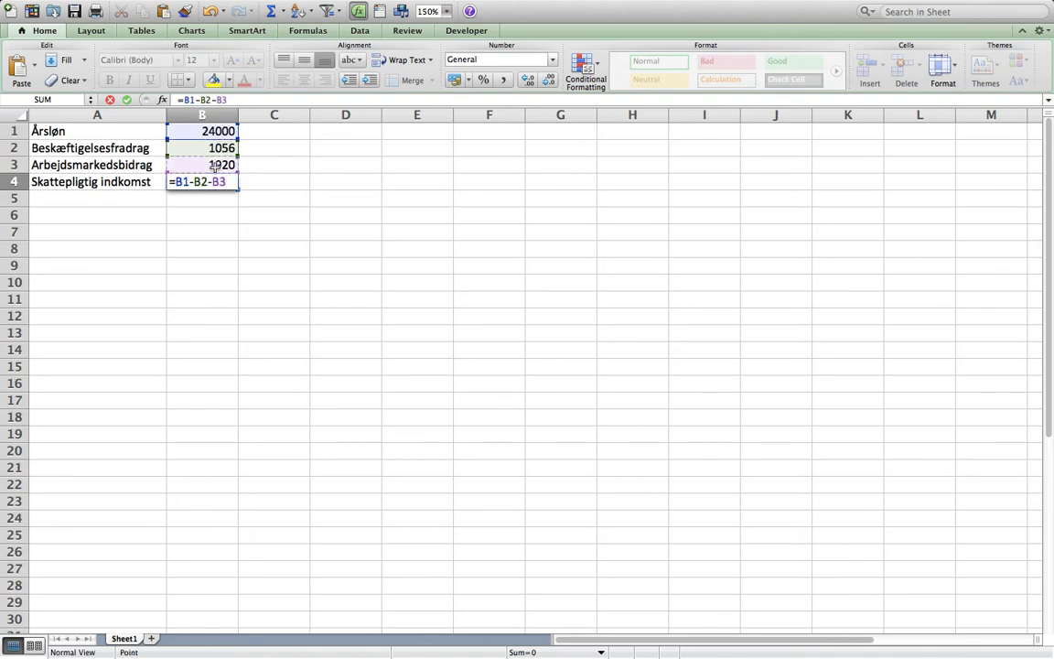
{"action": "key", "text": "Return"}
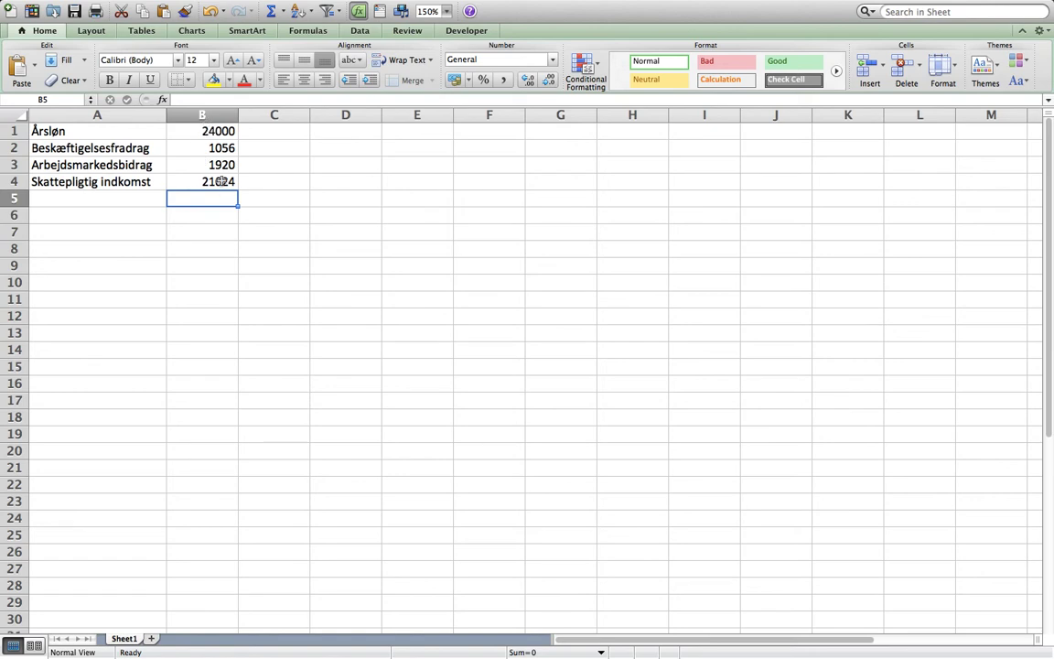
Examine the annual salary in B1 and the formulas for the deductions and taxable income in B2 to B4
{"action": "left_click", "coordinate": [212, 131]}
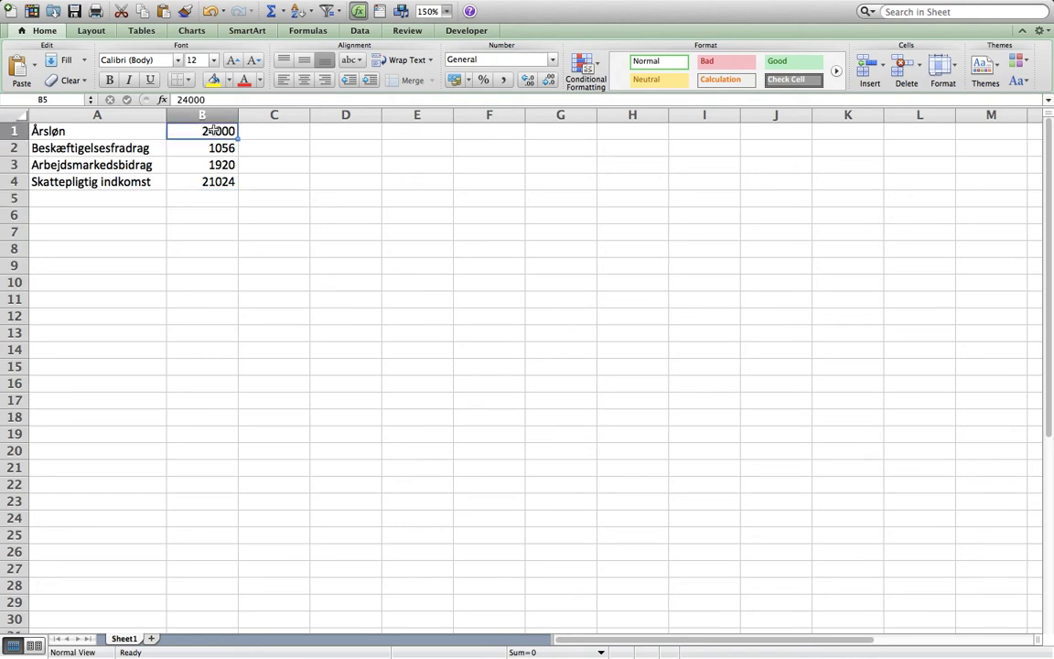
{"action": "key", "text": "Down"}
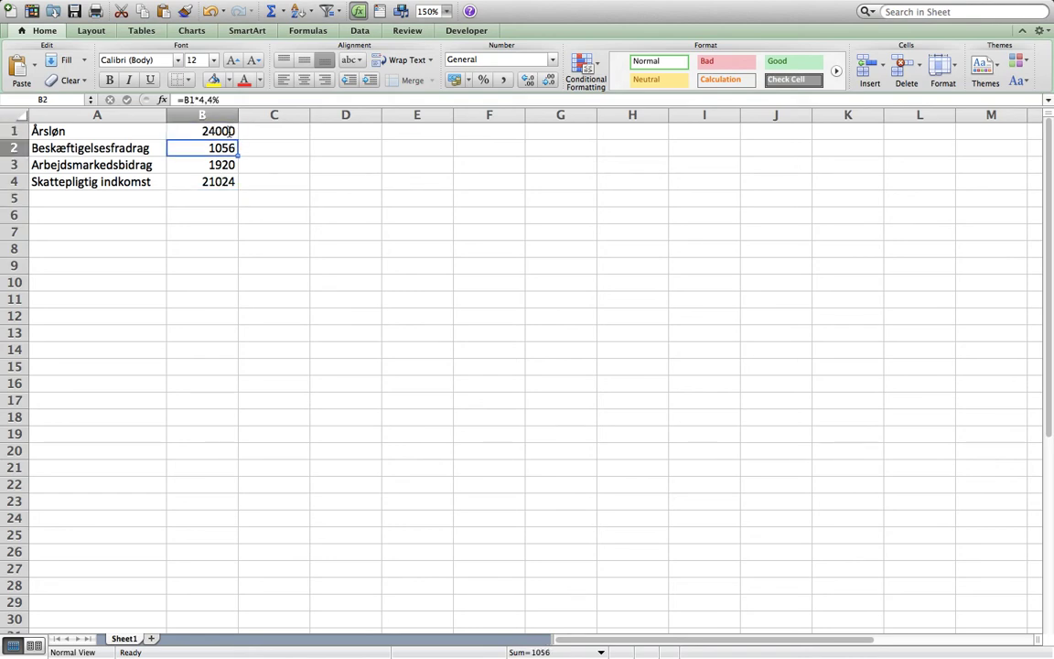
{"action": "left_click", "coordinate": [229, 131]}
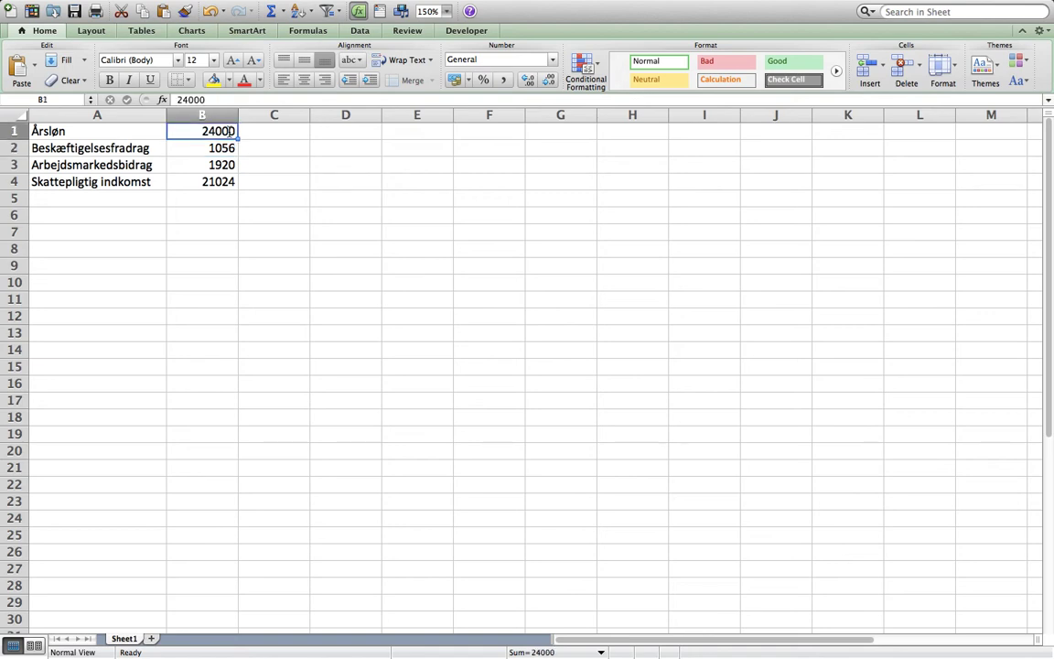
{"action": "key", "text": "Left"}
{"action": "key", "text": "Right"}
{"action": "key", "text": "Down"}
{"action": "key", "text": "Down"}
{"action": "key", "text": "Down"}
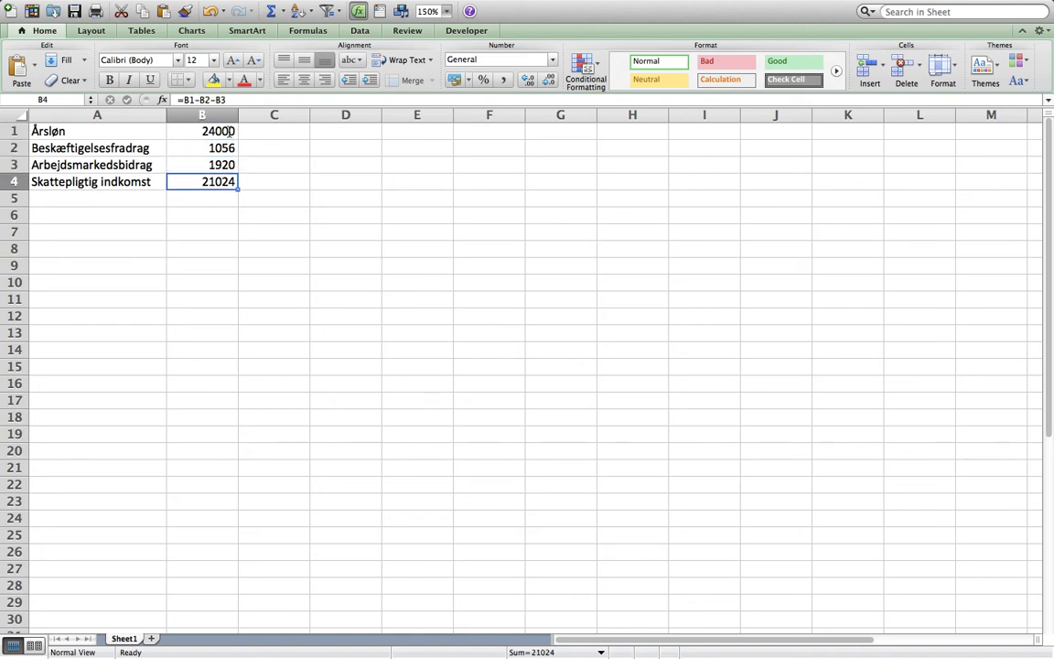
Set the Årsløn in B1 to 25000 and check the recalculated deductions below it
{"action": "key", "text": "Up"}
{"action": "key", "text": "Up"}
{"action": "key", "text": "Up"}
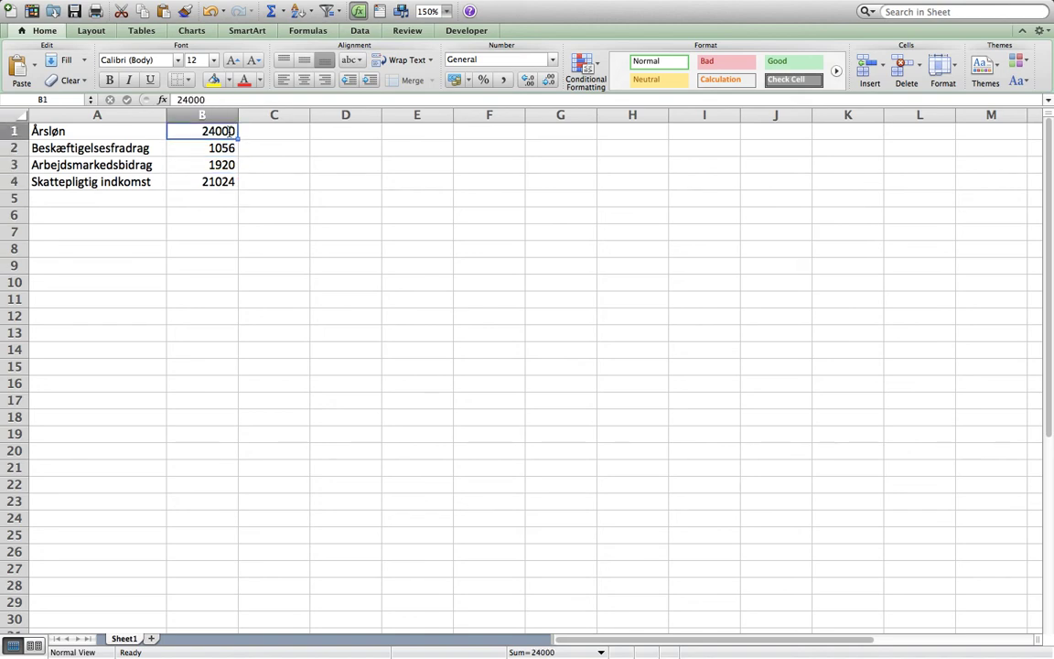
{"action": "type", "text": "2500"}
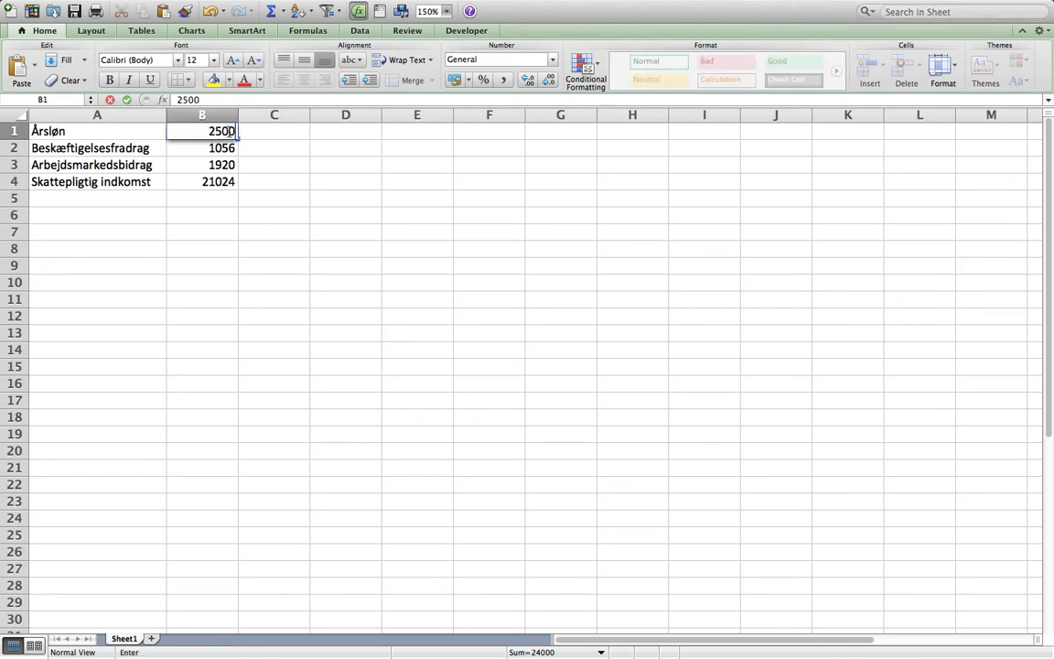
{"action": "type", "text": "0"}
{"action": "key", "text": "Return"}
{"action": "left_click", "coordinate": [230, 131]}
{"action": "key", "text": "Down"}
{"action": "key", "text": "Down"}
{"action": "key", "text": "Down"}
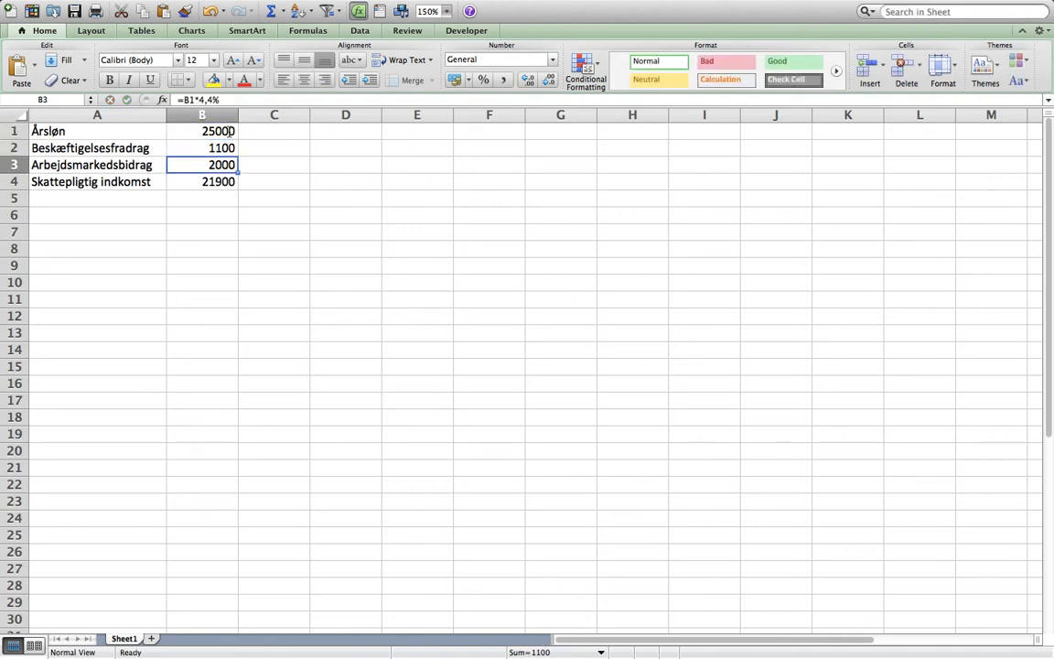
Set the Årsløn in B1 to 40000 and check the resulting Skattepligtig indkomst in B4
{"action": "key", "text": "Up"}
{"action": "key", "text": "Up"}
{"action": "key", "text": "Up"}
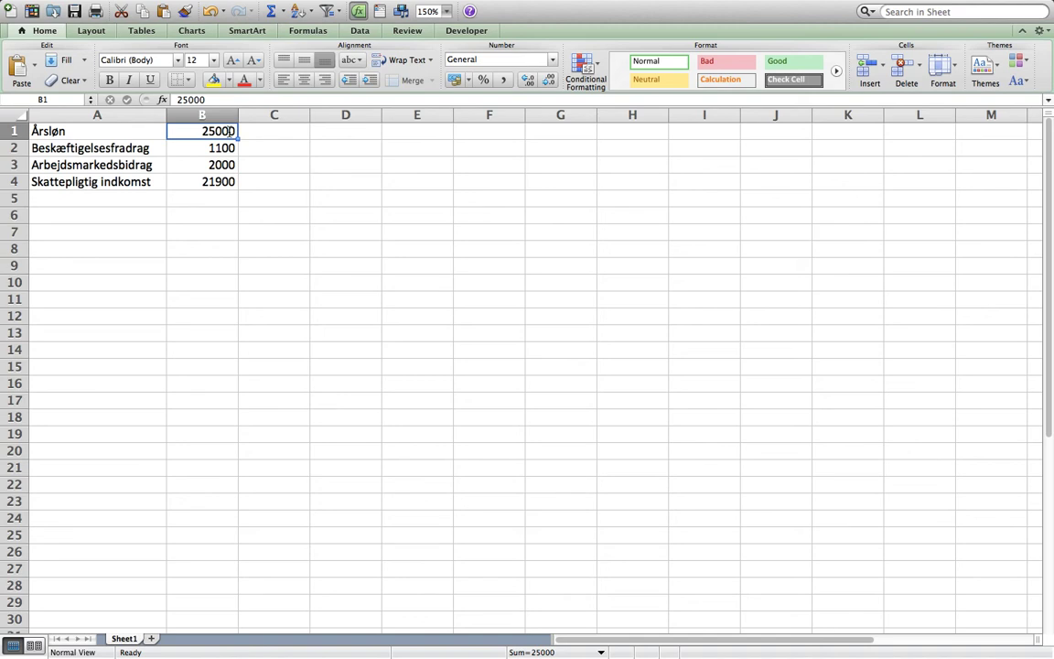
{"action": "type", "text": "40"}
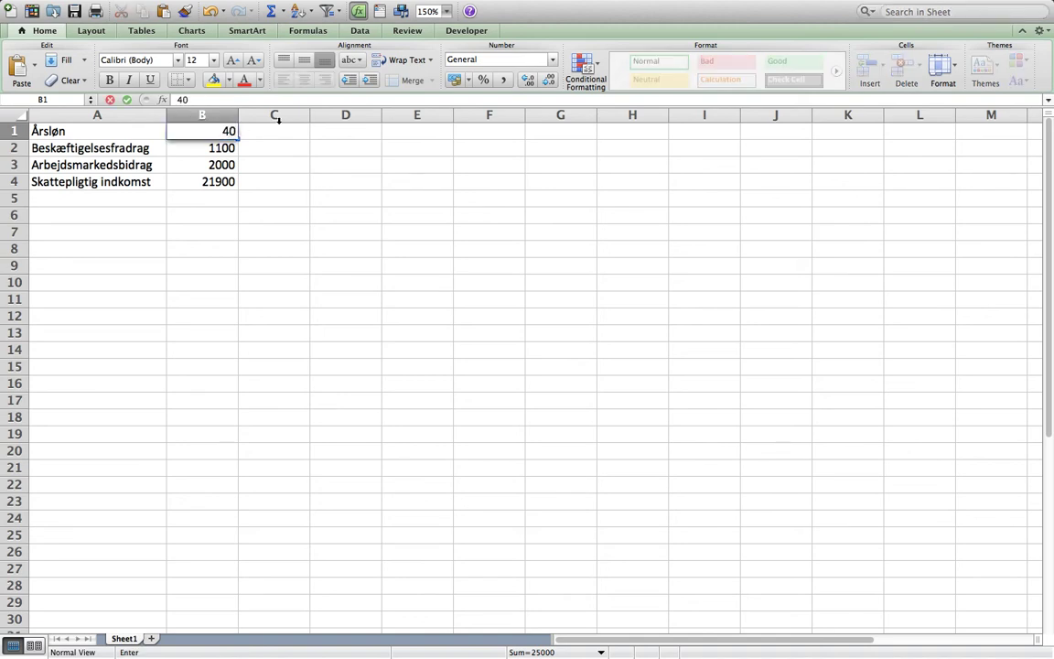
{"action": "type", "text": "000"}
{"action": "key", "text": "Return"}
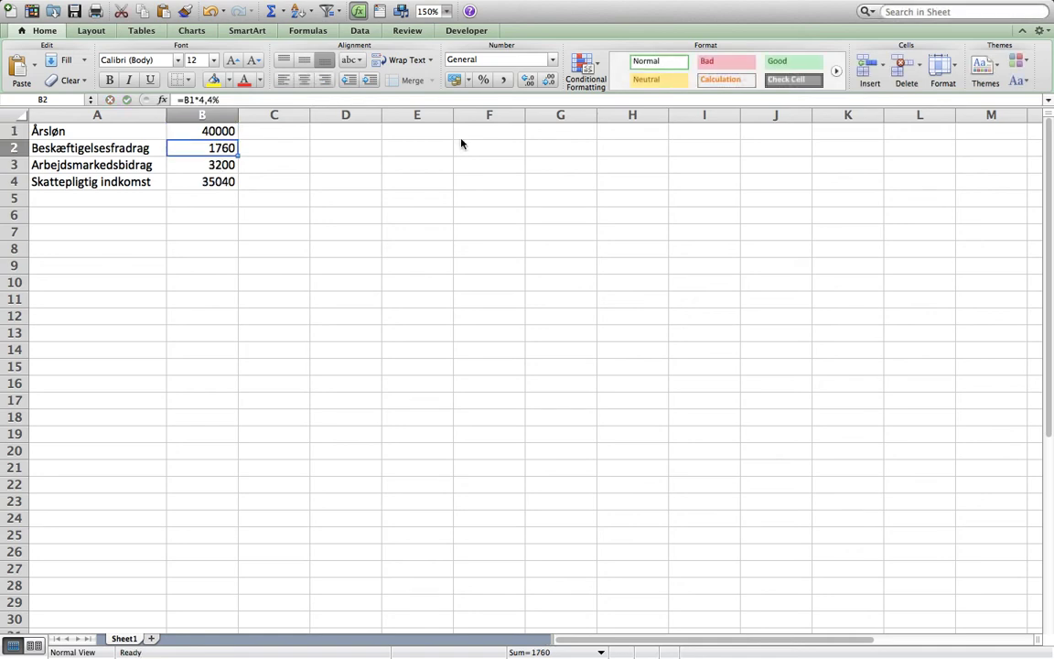
{"action": "left_click", "coordinate": [229, 181]}
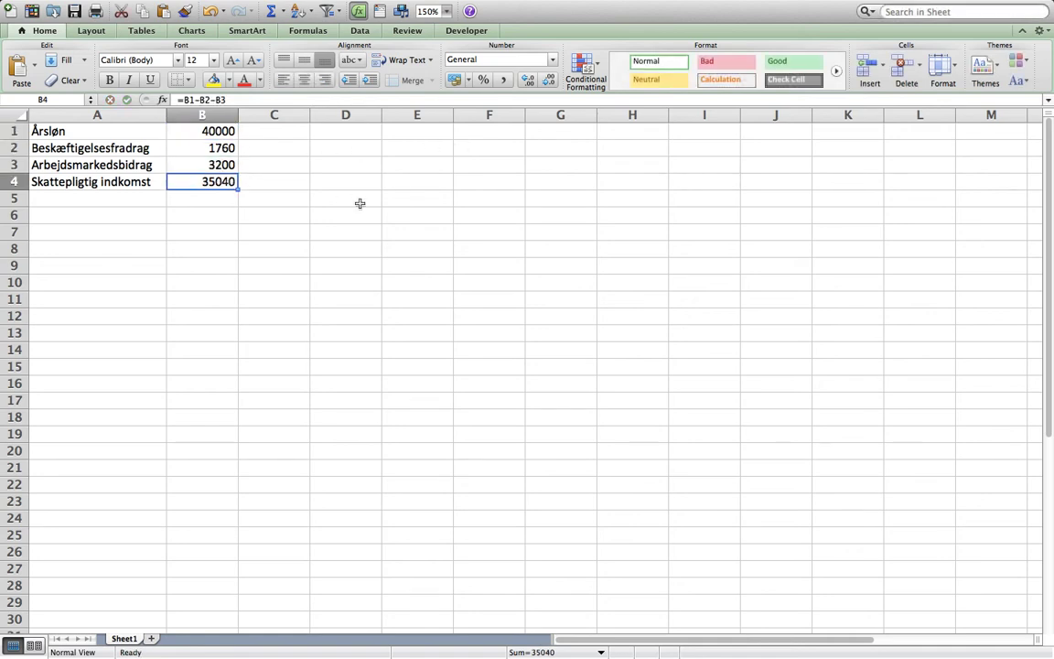
Test annual salaries of 35000 and 36000 in B1 against the target taxable income of 32 200 kr
{"action": "left_click", "coordinate": [229, 132]}
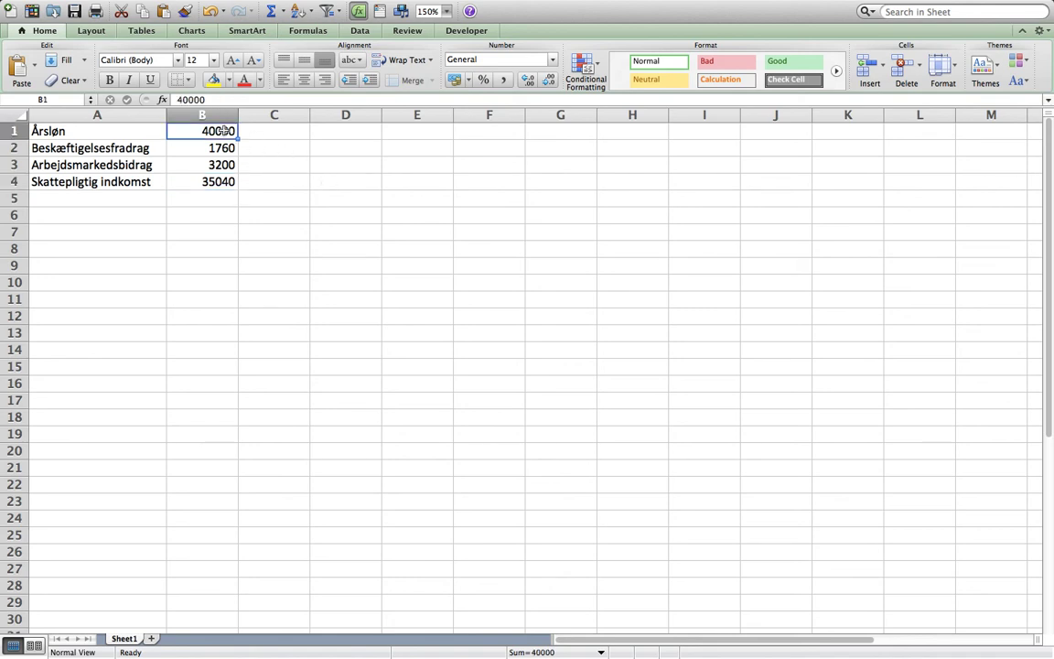
{"action": "type", "text": "35000"}
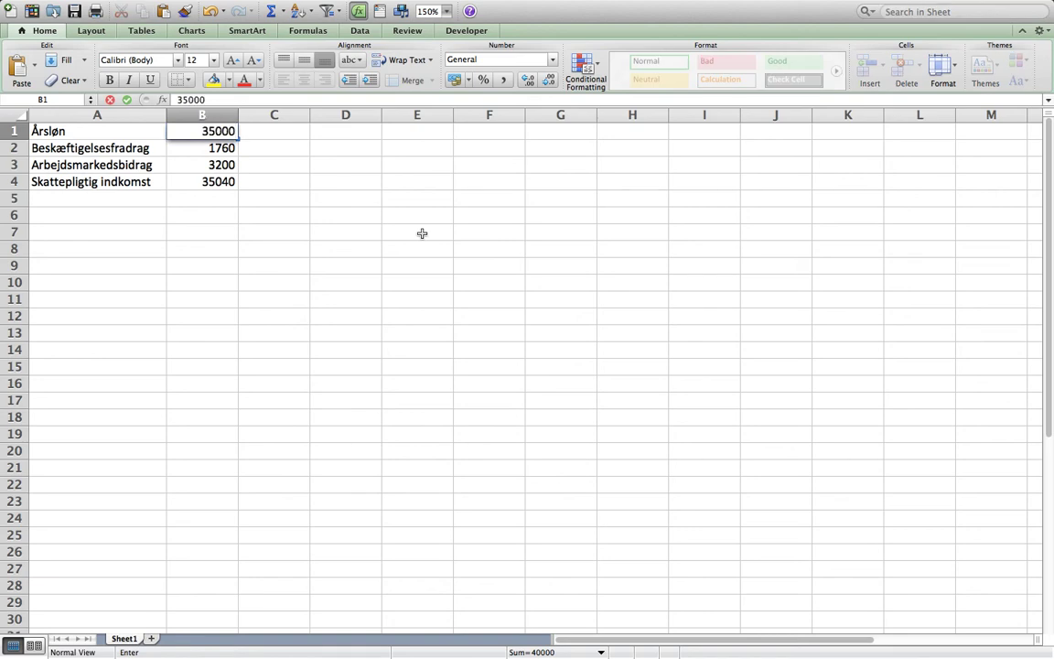
{"action": "key", "text": "Return"}
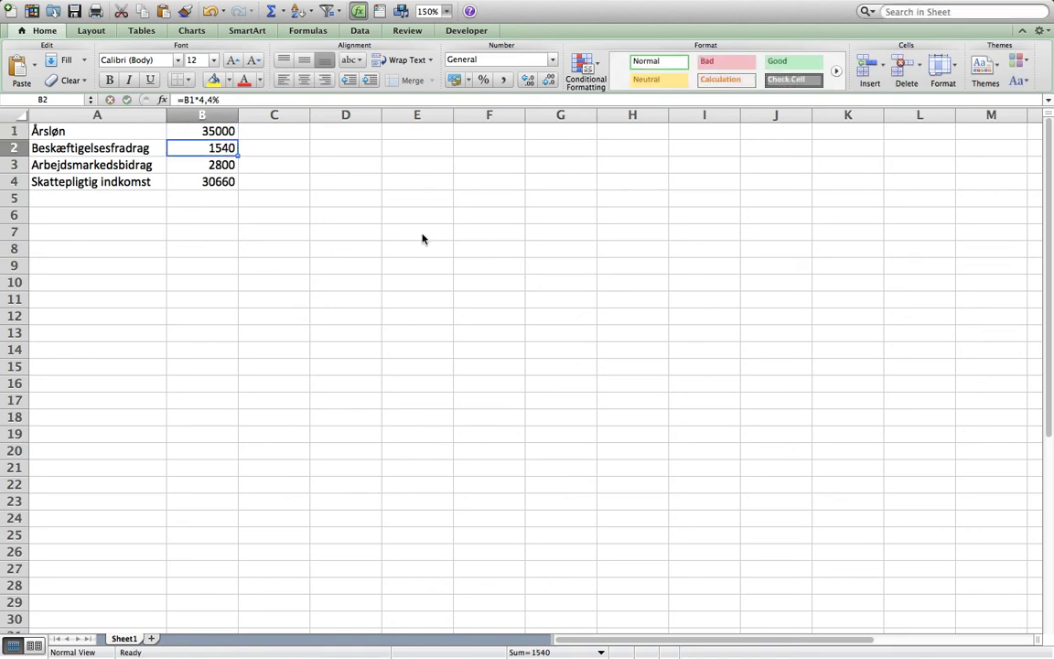
{"action": "key", "text": "Up"}
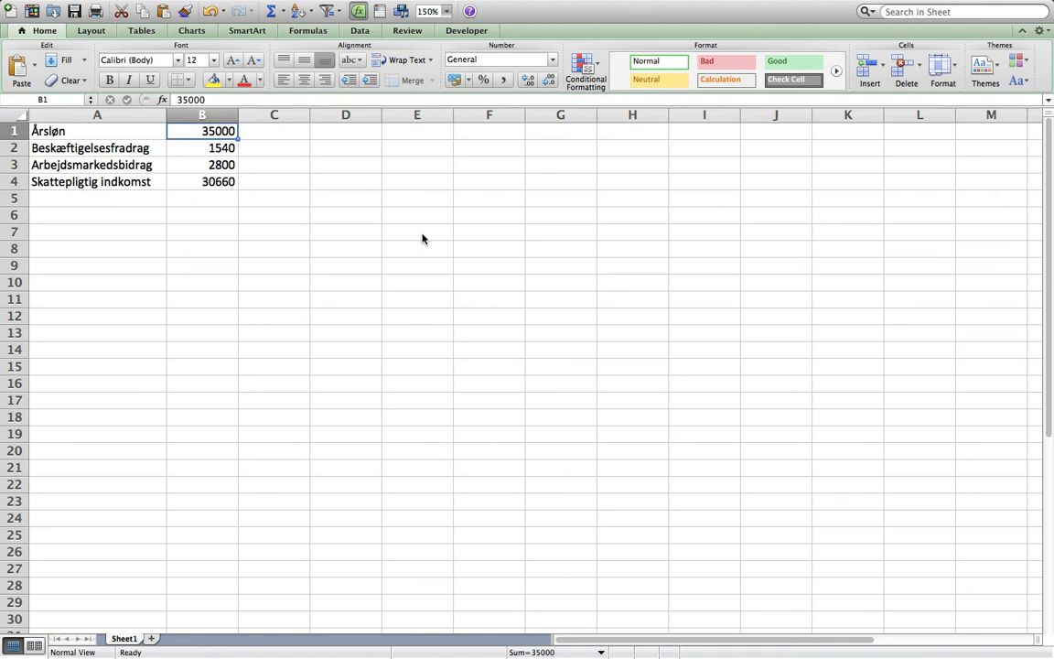
{"action": "type", "text": "36000"}
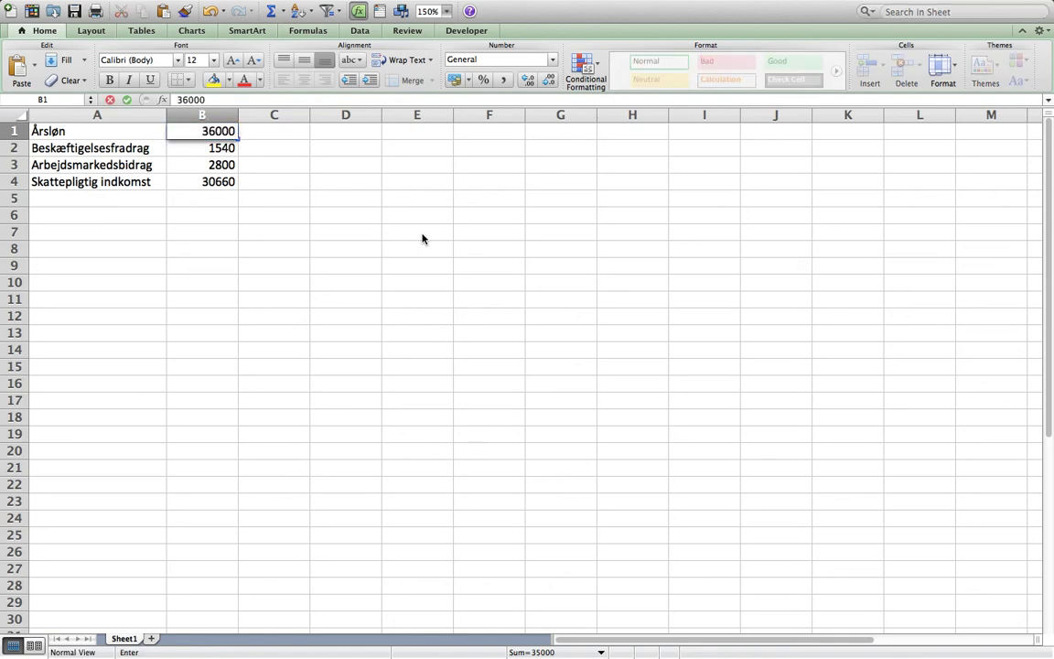
{"action": "key", "text": "Return"}
Raise the trial Årsløn in B1 to 37000
{"action": "key", "text": "Up"}
{"action": "type", "text": "35"}
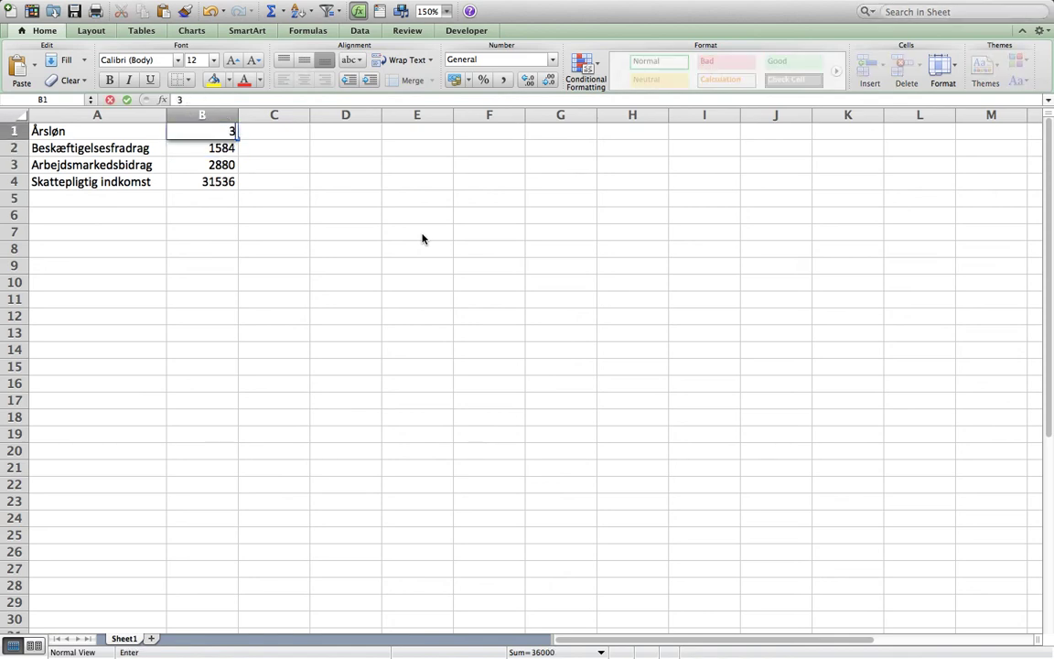
{"action": "key", "text": "BackSpace"}
{"action": "type", "text": "7000"}
{"action": "key", "text": "Return"}
Lower the trial Årsløn in B1 to 36500
{"action": "key", "text": "Up"}
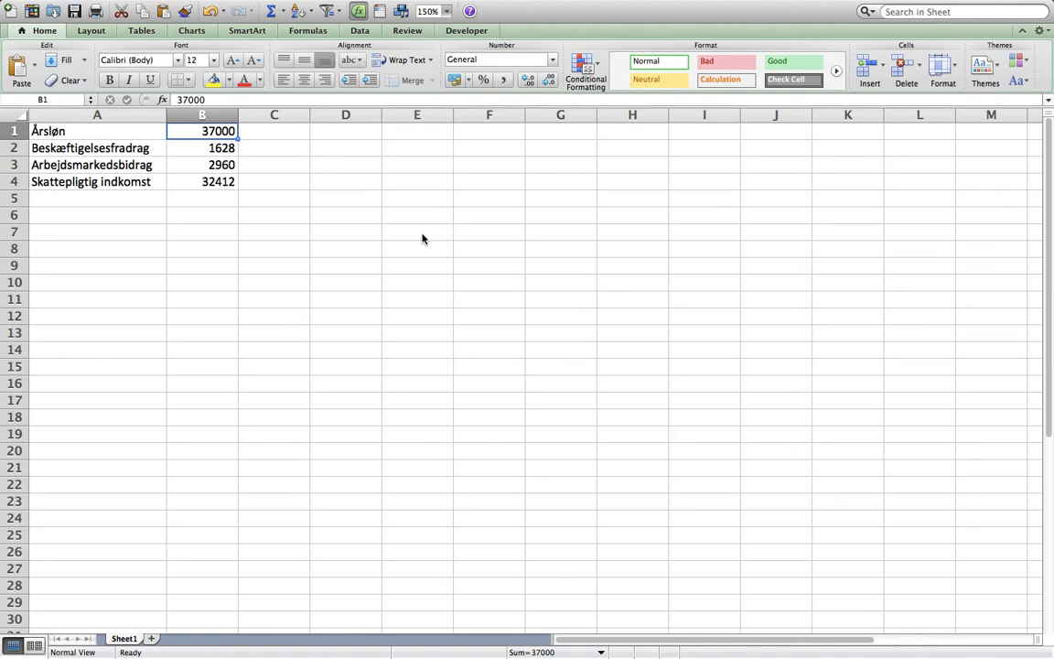
{"action": "type", "text": "375"}
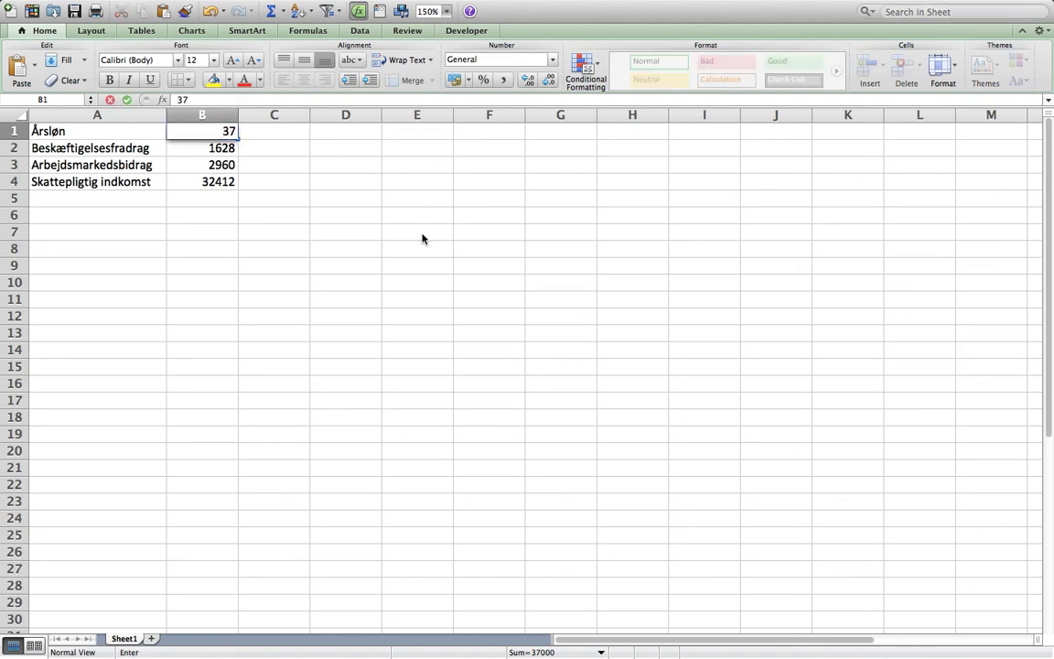
{"action": "key", "text": "BackSpace"}
{"action": "key", "text": "BackSpace"}
{"action": "type", "text": "6500"}
{"action": "key", "text": "Return"}
Test annual salaries of 36600 and 36700 in B1 to move the taxable income closer to 32 200 kr
{"action": "key", "text": "Up"}
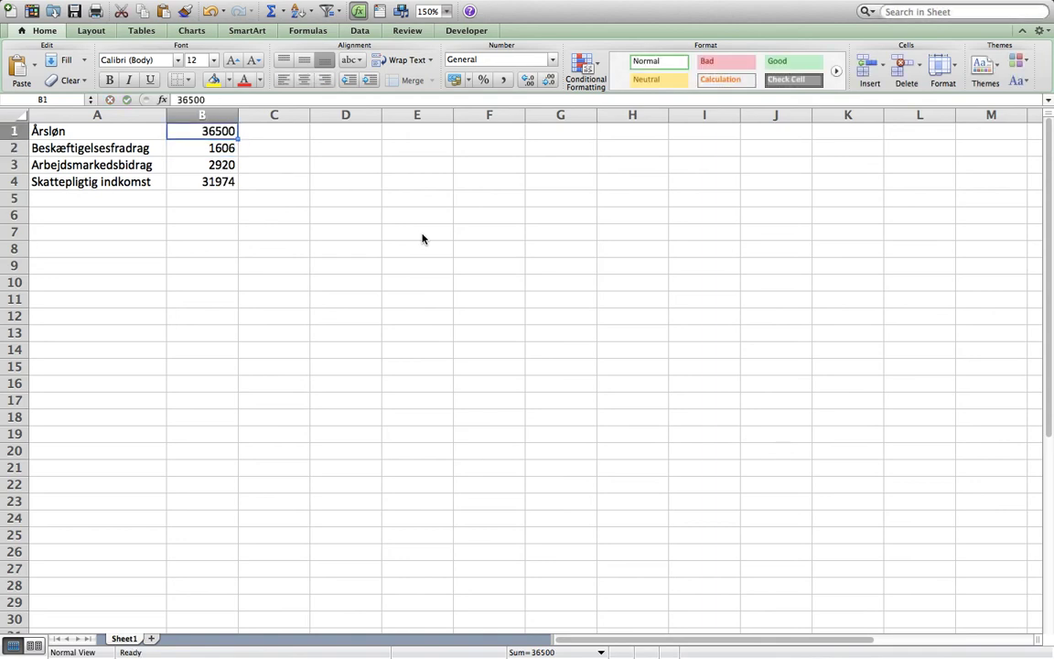
{"action": "type", "text": "36"}
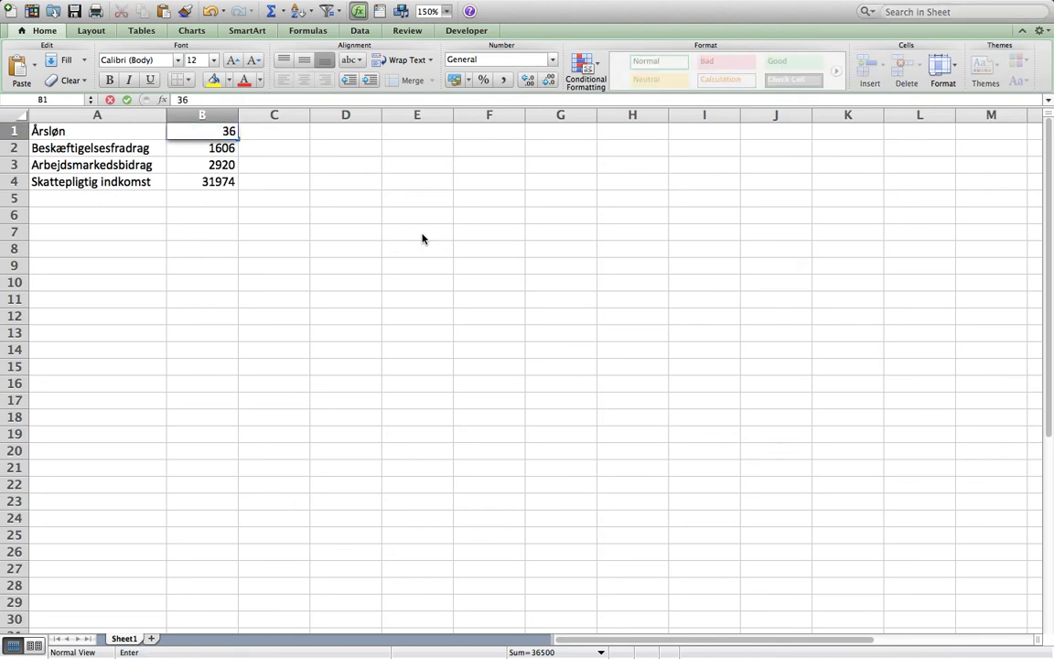
{"action": "type", "text": "600"}
{"action": "key", "text": "Return"}
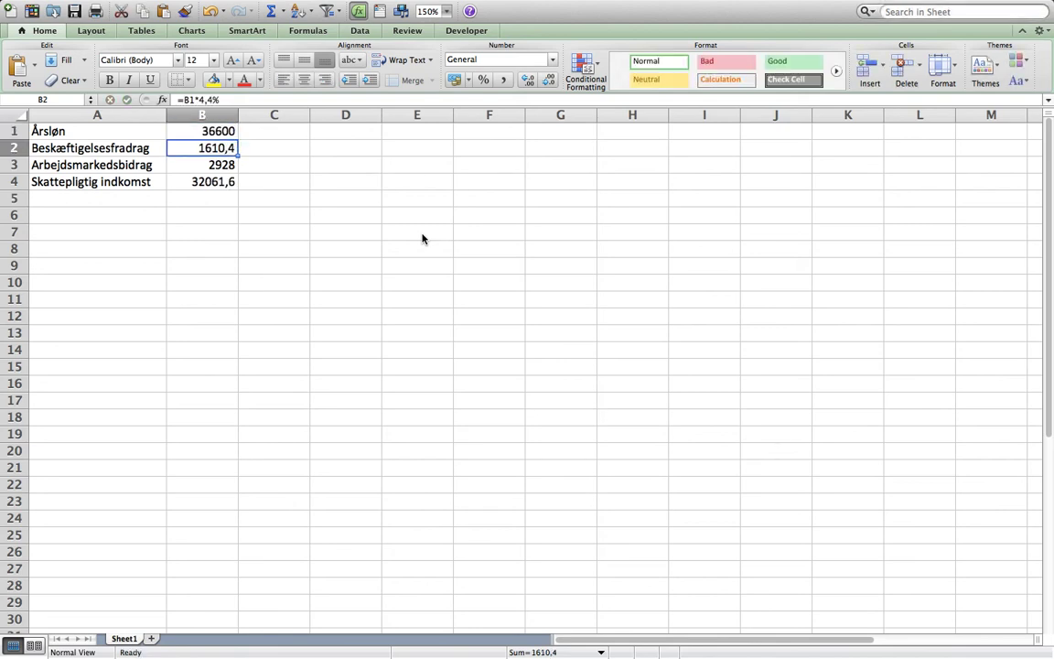
{"action": "key", "text": "Up"}
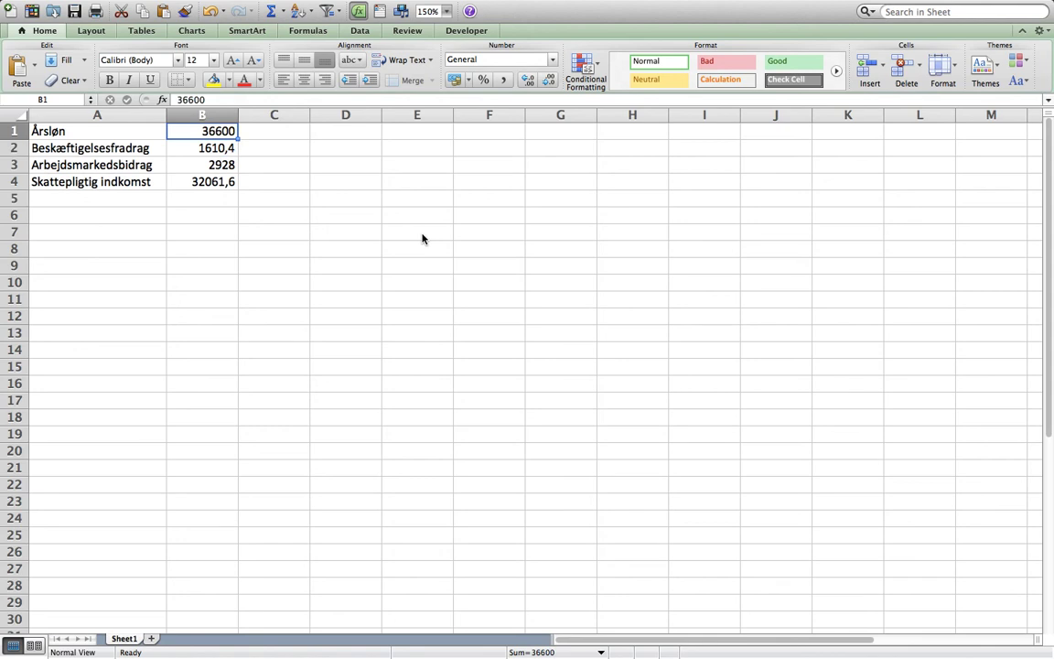
{"action": "type", "text": "36"}
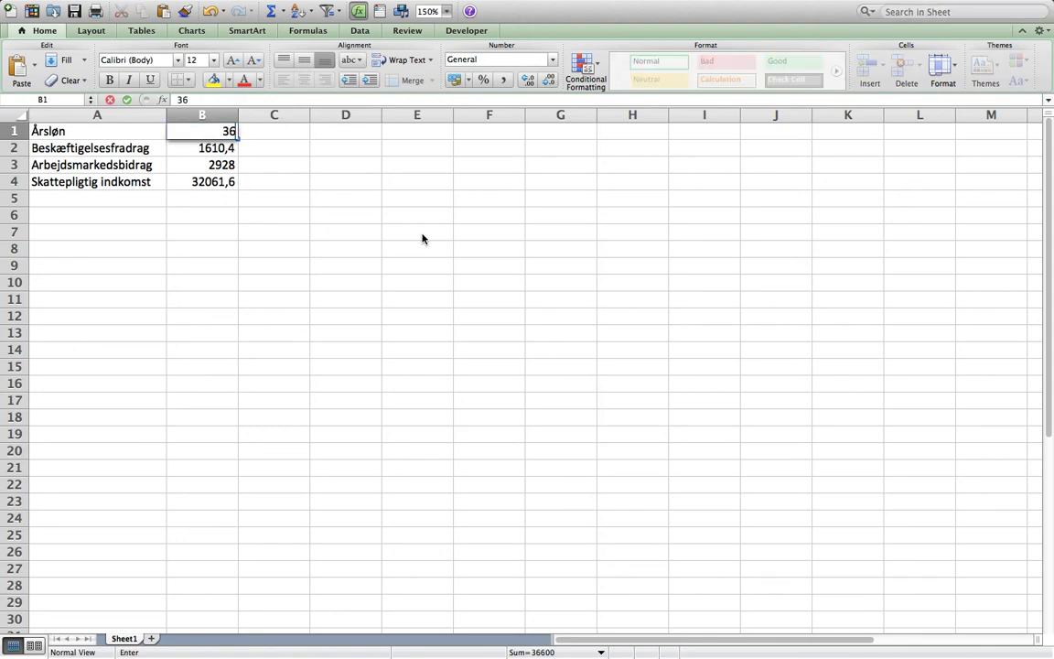
{"action": "type", "text": "700"}
{"action": "key", "text": "Return"}
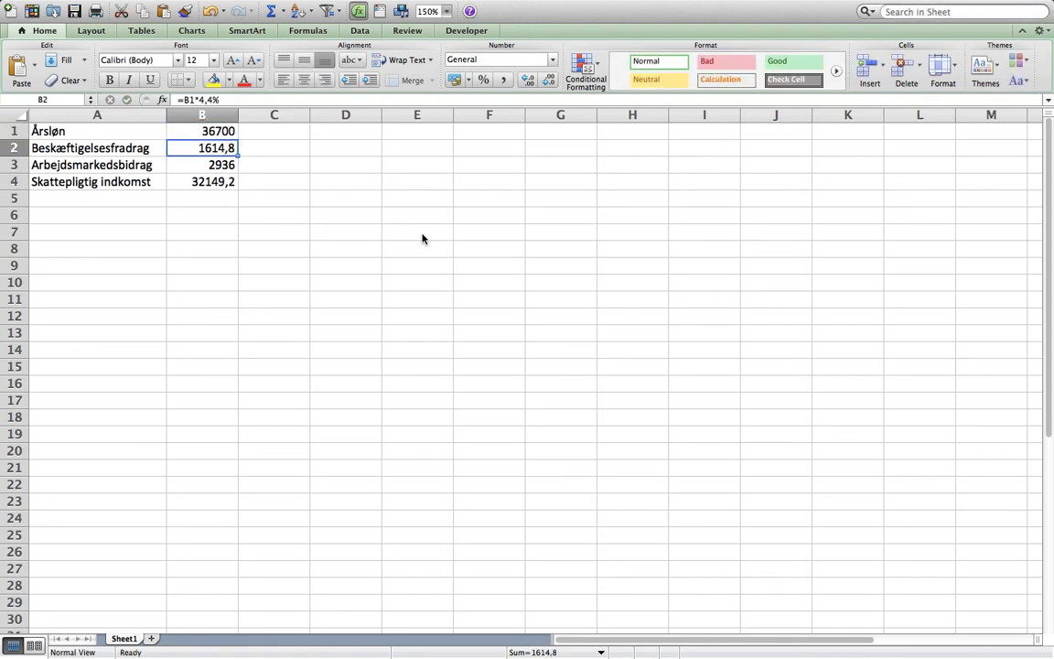
Test annual salaries of 36800 and 36750 in B1 to narrow in on the target taxable income
{"action": "key", "text": "Up"}
{"action": "type", "text": "3"}
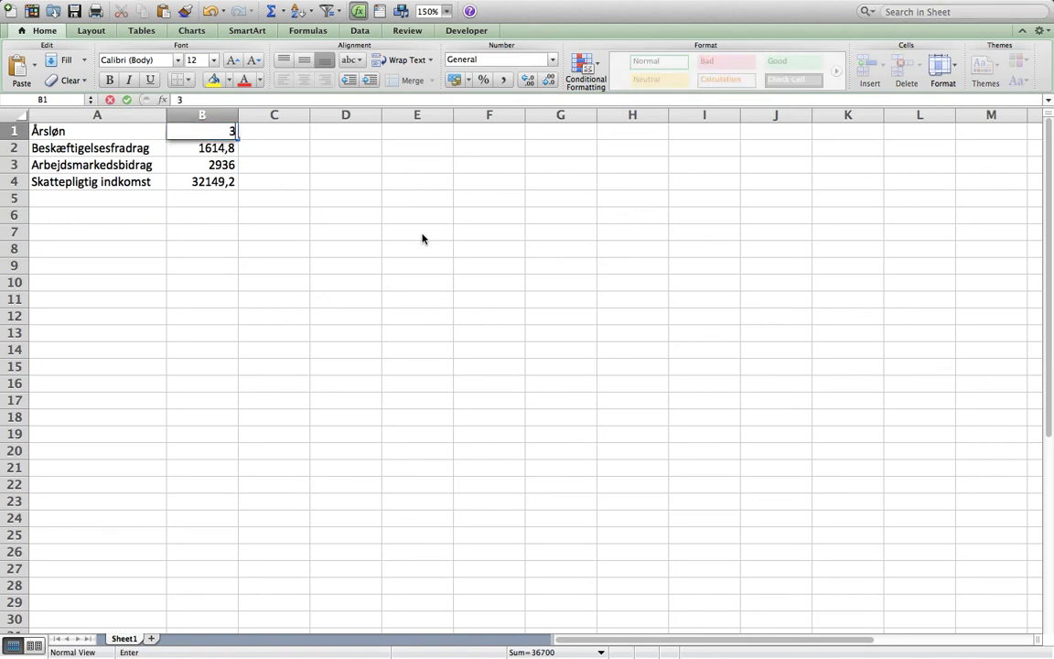
{"action": "type", "text": "6800"}
{"action": "key", "text": "Return"}
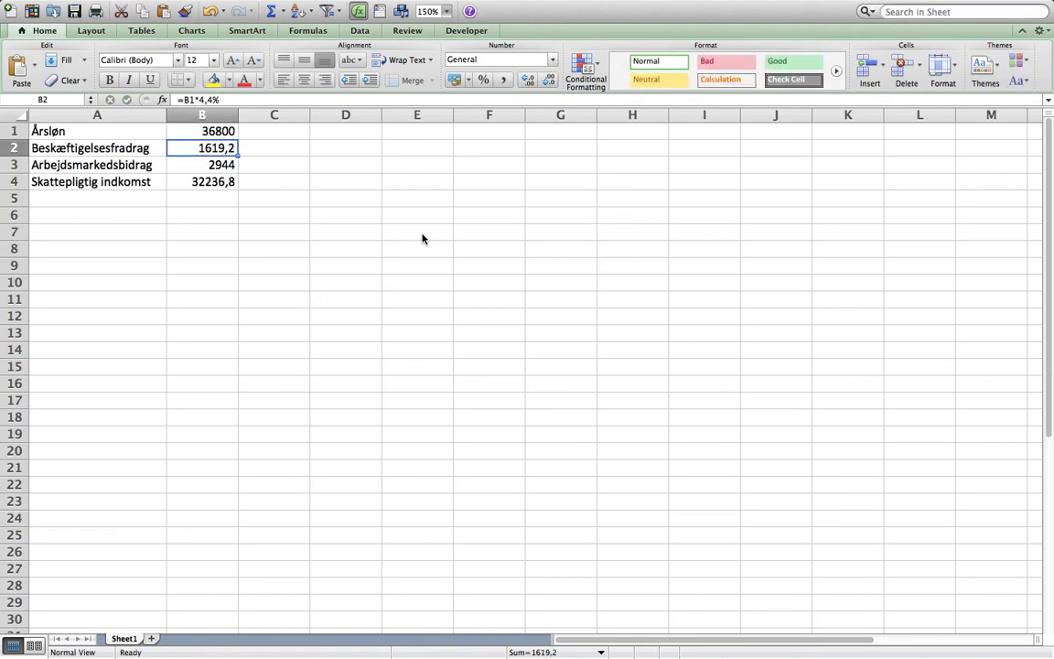
{"action": "key", "text": "Up"}
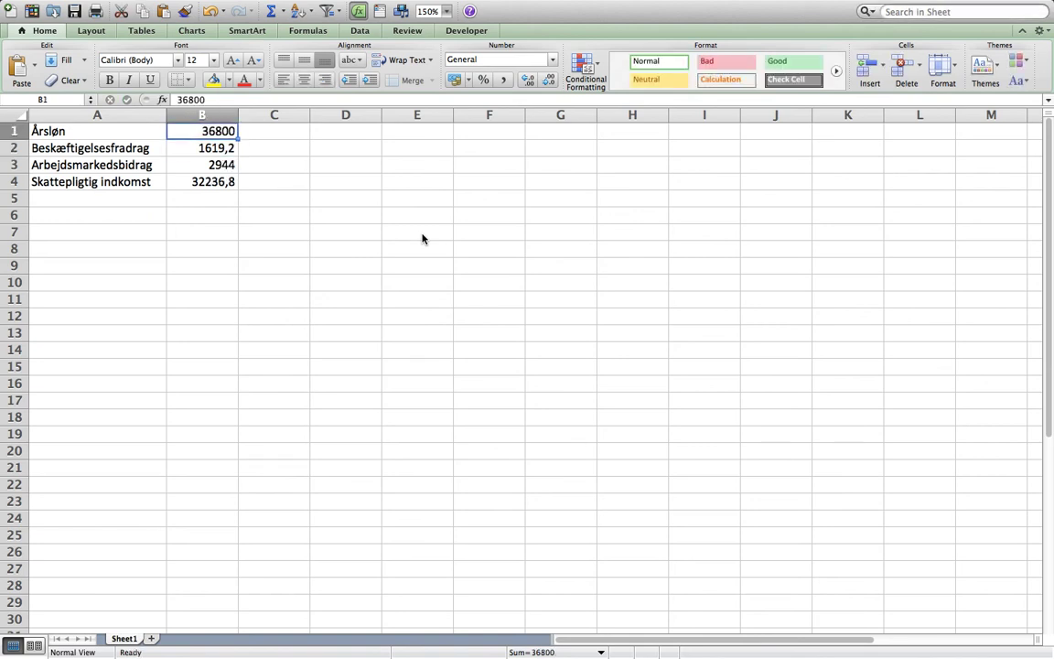
{"action": "type", "text": "36750"}
{"action": "key", "text": "Return"}
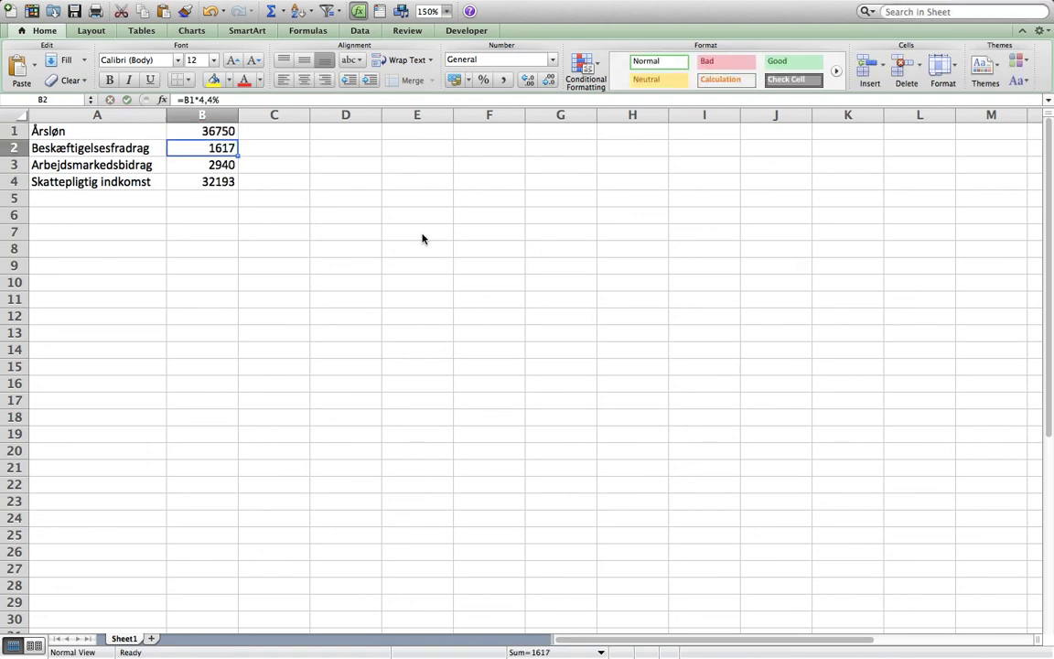
Refine the trial Årsløn in B1 with the values 36760 and 36755
{"action": "key", "text": "Up"}
{"action": "type", "text": "36760"}
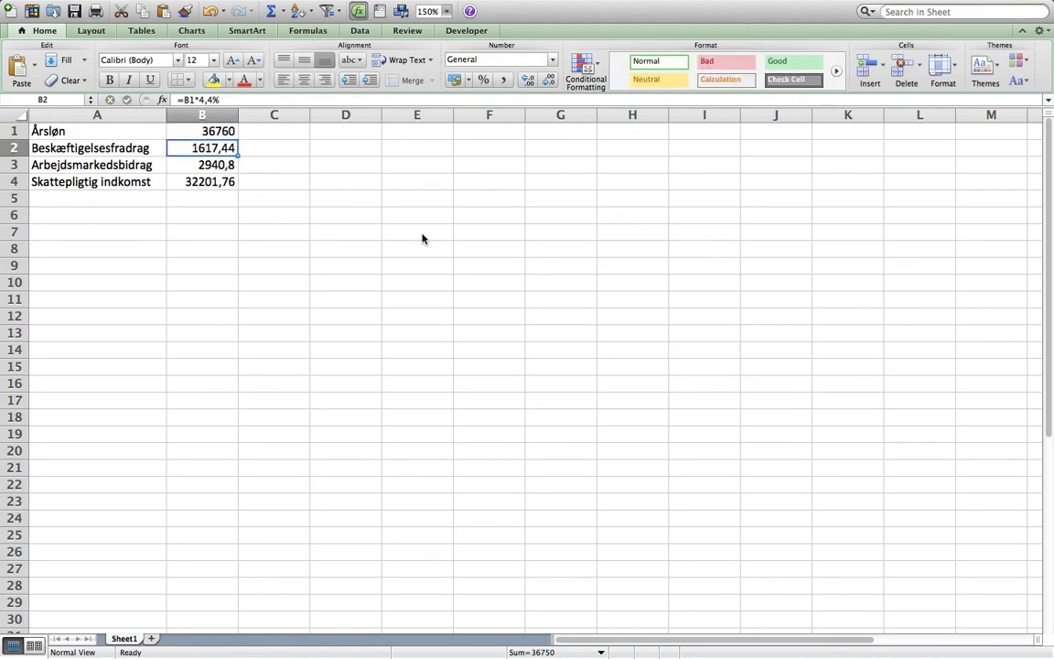
{"action": "key", "text": "Up"}
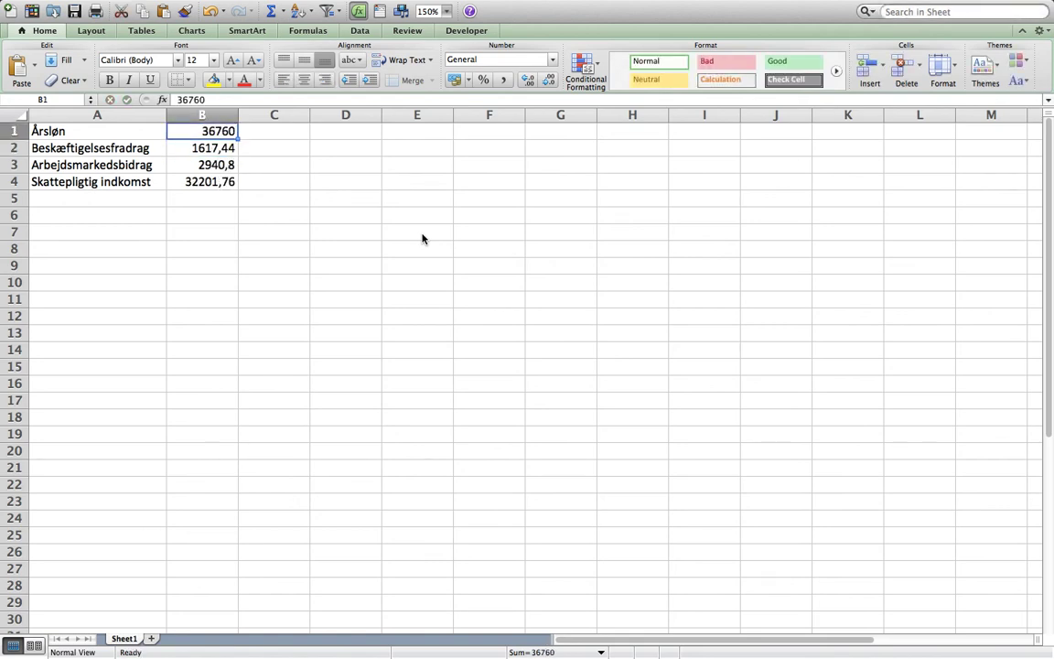
{"action": "type", "text": "36"}
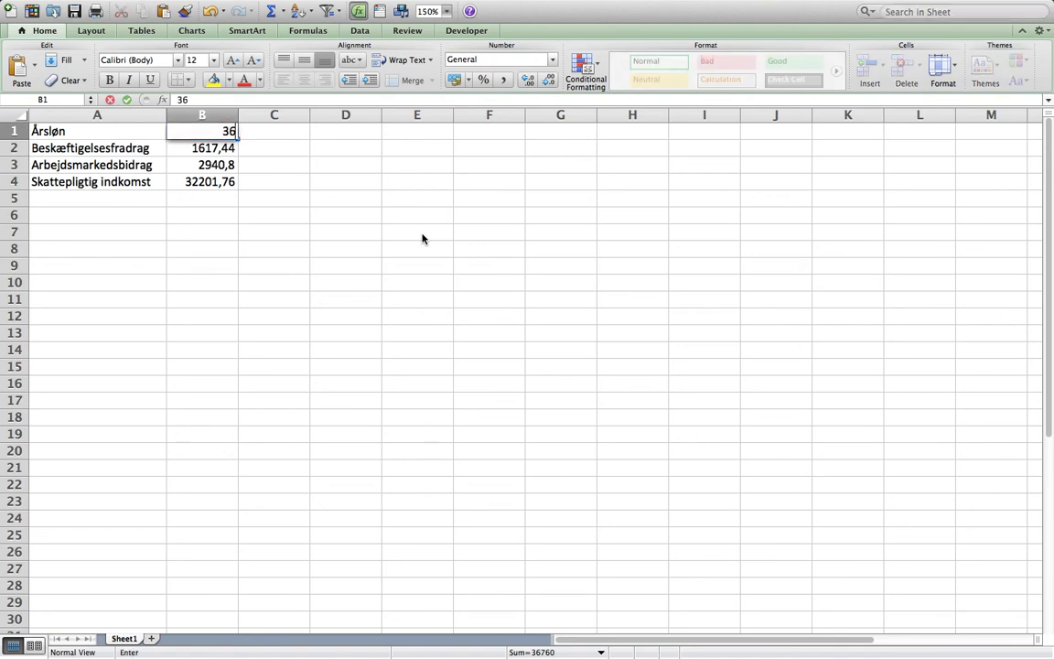
{"action": "type", "text": "755"}
{"action": "key", "text": "Return"}
Change the last digit of the Årsløn in B1 so that the salary is 36756
{"action": "key", "text": "Up"}
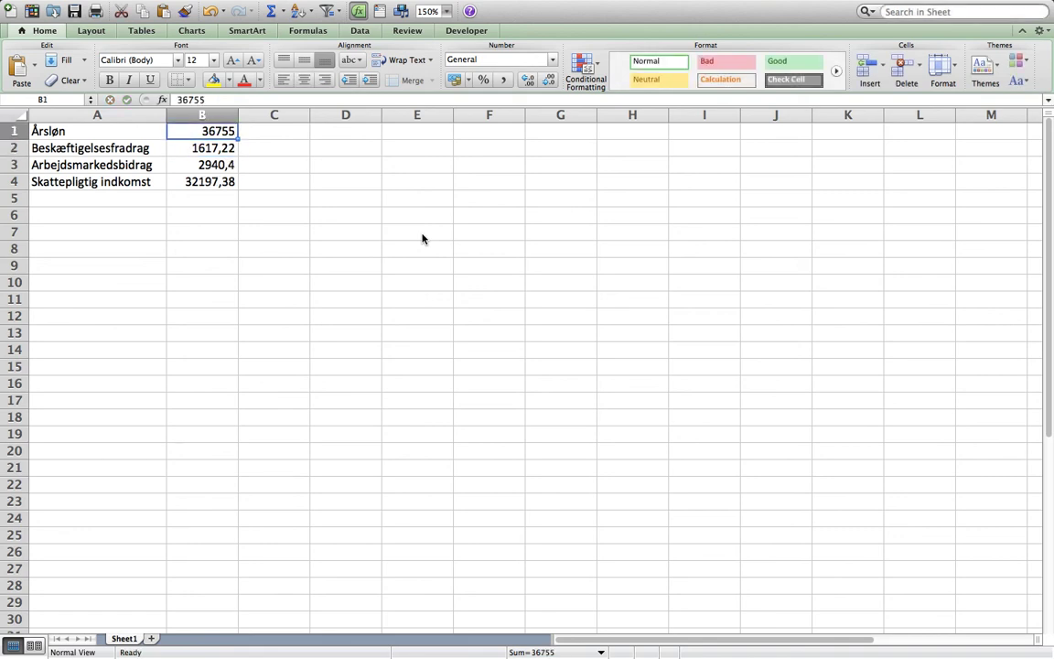
{"action": "left_click", "coordinate": [366, 97]}
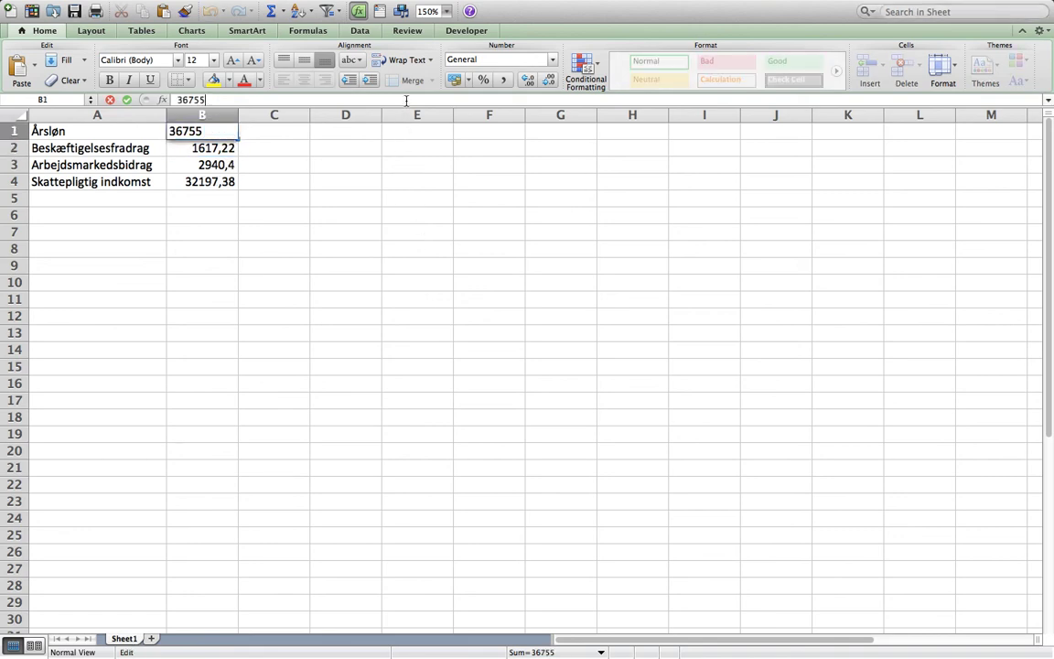
{"action": "key", "text": "BackSpace"}
{"action": "type", "text": "6"}
{"action": "key", "text": "Return"}
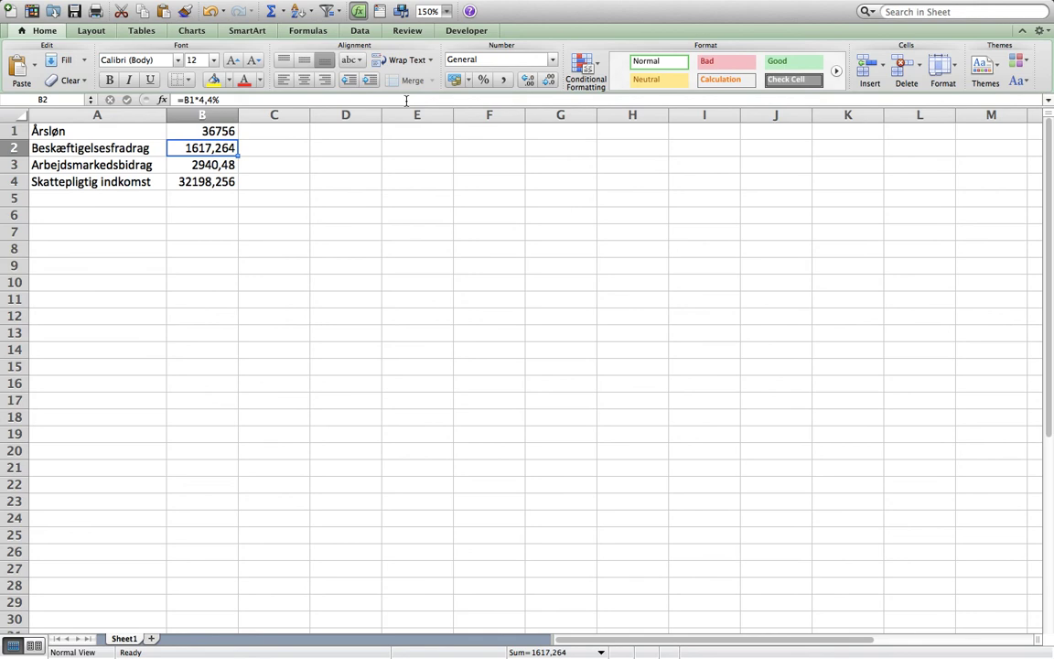
Test annual salaries of 36757 and 36758 in B1 to approach the taxable income of 32 200 kr
{"action": "key", "text": "Up"}
{"action": "left_click", "coordinate": [396, 100]}
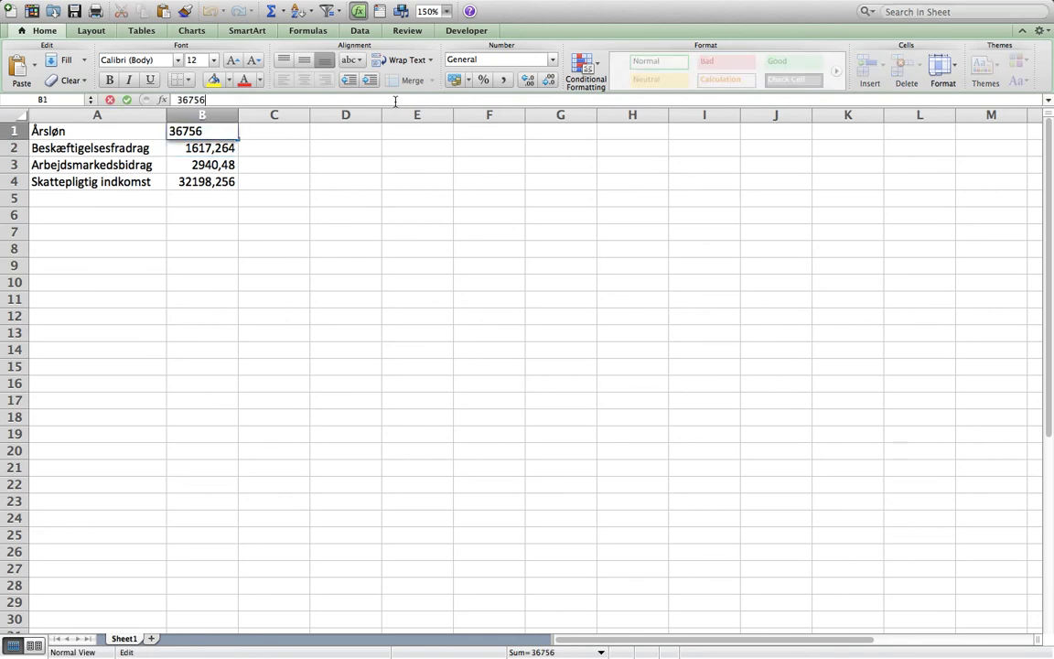
{"action": "key", "text": "BackSpace"}
{"action": "type", "text": "7"}
{"action": "key", "text": "Return"}
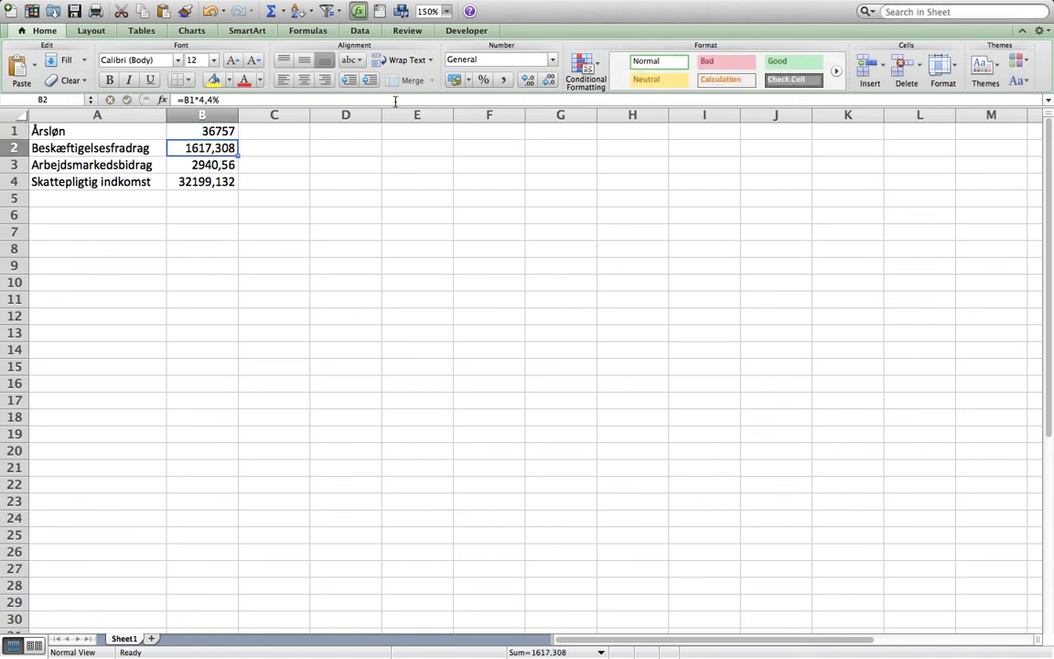
{"action": "key", "text": "Up"}
{"action": "left_click", "coordinate": [373, 102]}
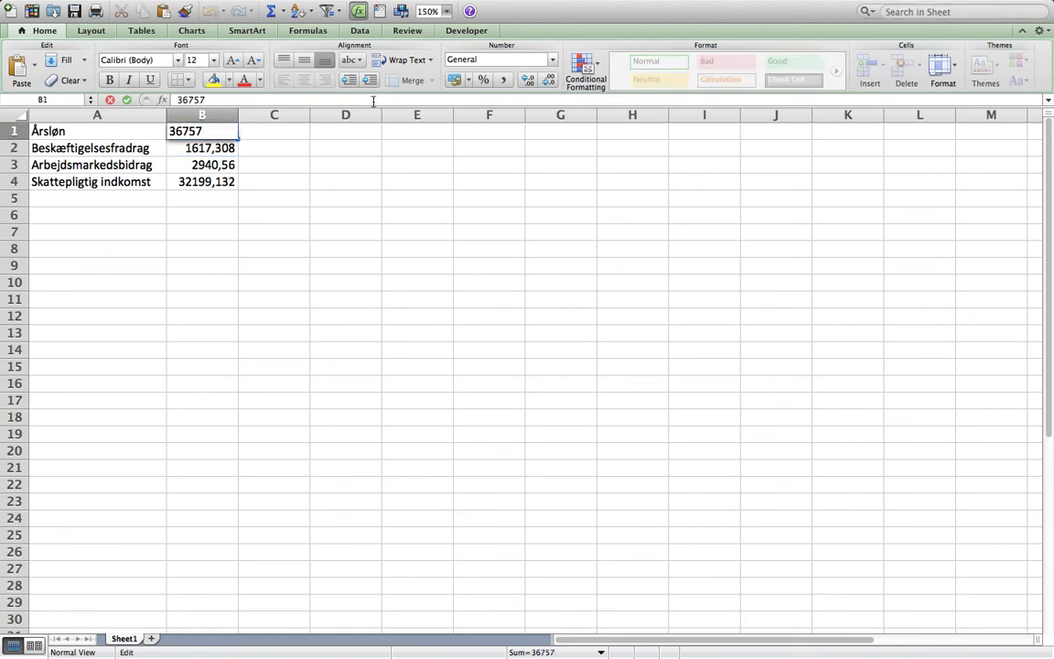
{"action": "key", "text": "BackSpace"}
{"action": "type", "text": "8"}
{"action": "key", "text": "Return"}
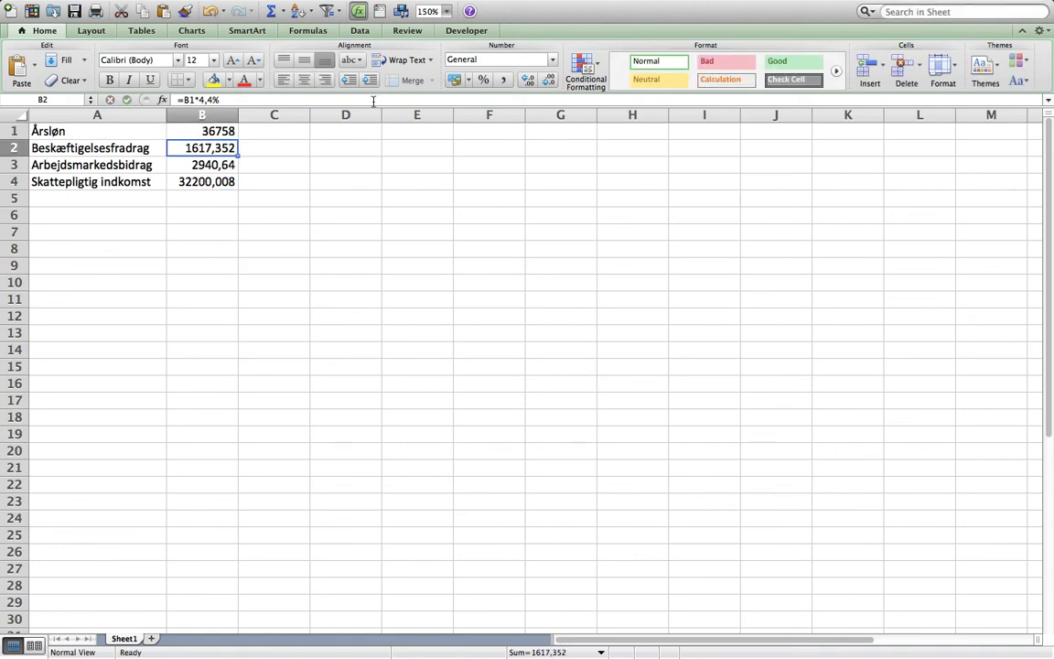
Try the decimal annual salaries 36757,50 and 36757,6 in B1
{"action": "left_click", "coordinate": [208, 128]}
{"action": "left_click", "coordinate": [254, 98]}
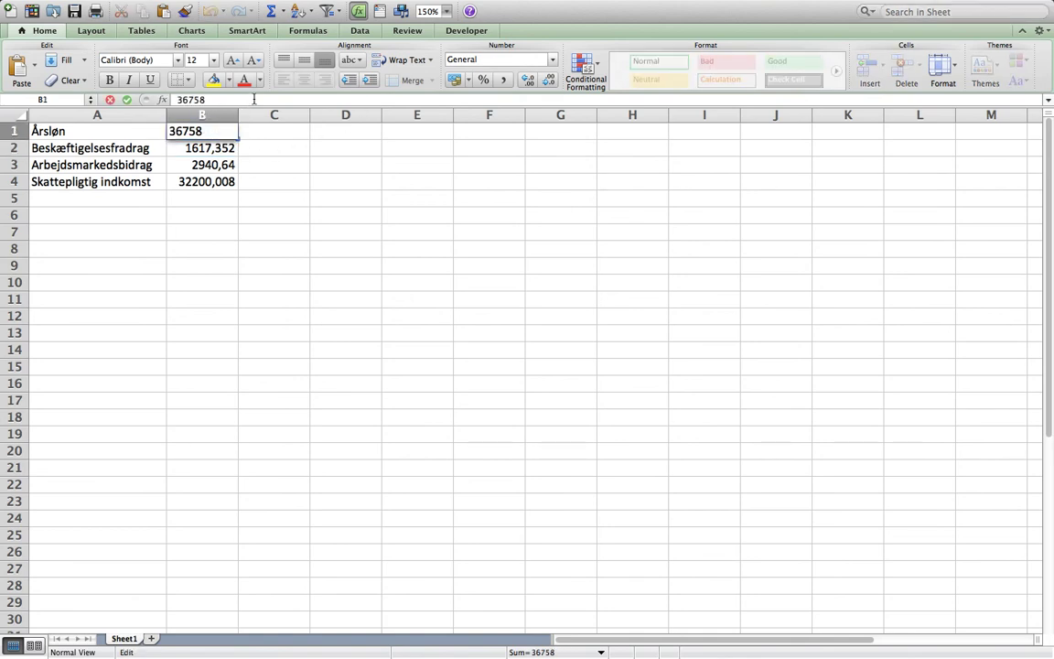
{"action": "key", "text": "BackSpace"}
{"action": "type", "text": "7,50"}
{"action": "key", "text": "Return"}
{"action": "key", "text": "Up"}
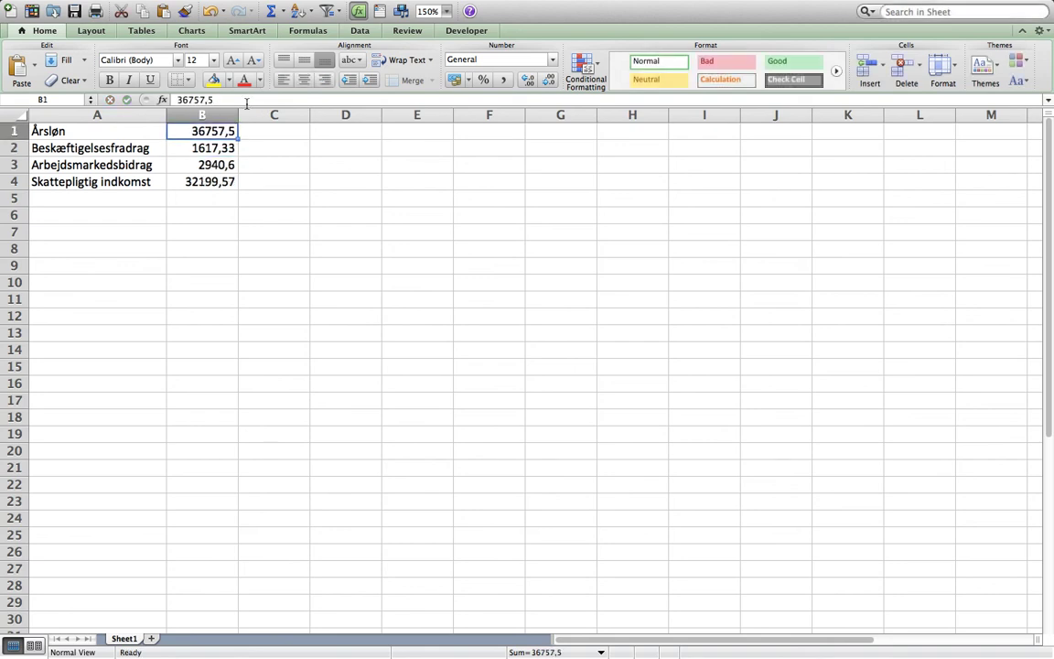
{"action": "left_click", "coordinate": [245, 99]}
{"action": "key", "text": "BackSpace"}
{"action": "type", "text": "6"}
{"action": "key", "text": "Return"}
Raise the trial Årsløn in B1 by tenths, testing 36757,7 and 36757,8
{"action": "key", "text": "Up"}
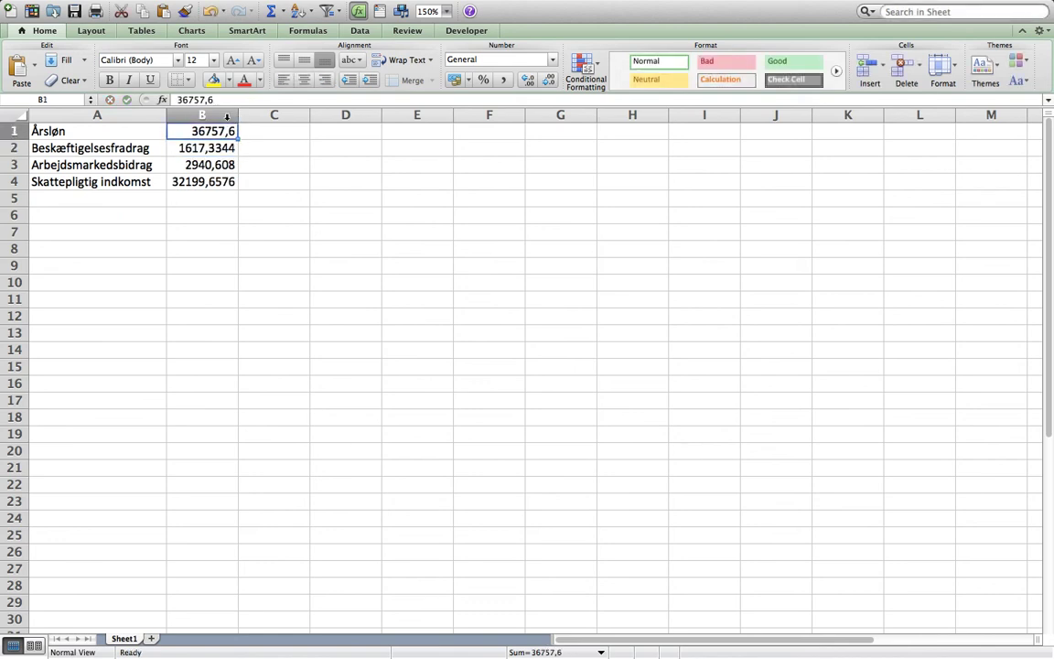
{"action": "left_click", "coordinate": [227, 101]}
{"action": "key", "text": "BackSpace"}
{"action": "type", "text": "7"}
{"action": "key", "text": "Return"}
{"action": "key", "text": "Up"}
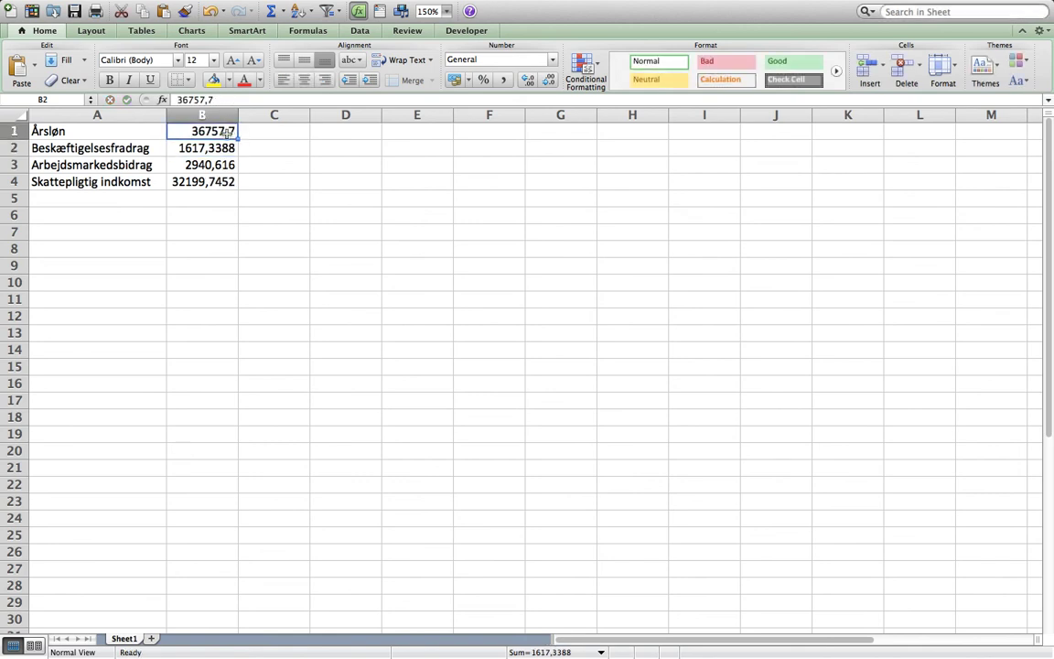
{"action": "left_click", "coordinate": [228, 101]}
{"action": "key", "text": "BackSpace"}
{"action": "type", "text": "8"}
{"action": "key", "text": "Return"}
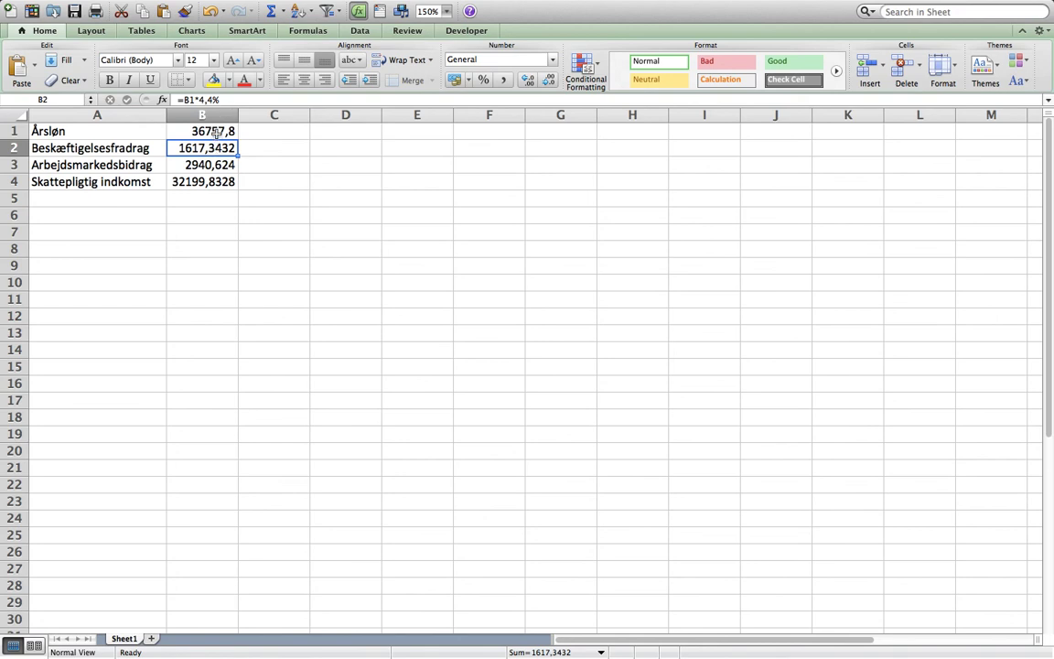
Test annual salaries of 36757,9 and 36757,95 in B1 to narrow in on the target taxable income
{"action": "key", "text": "Up"}
{"action": "left_click", "coordinate": [228, 101]}
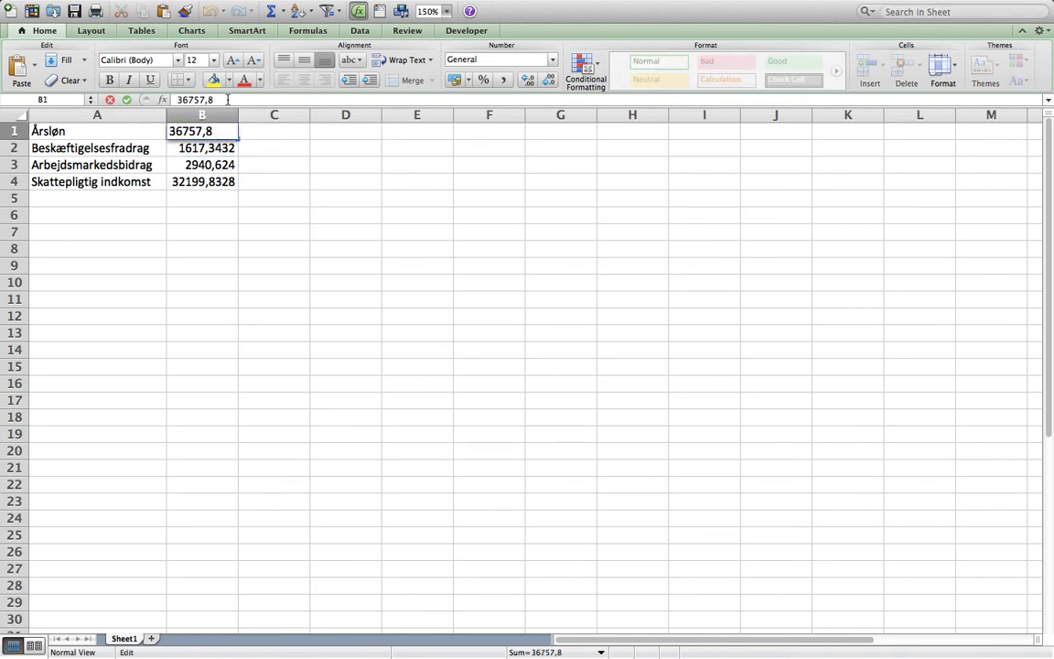
{"action": "key", "text": "BackSpace"}
{"action": "type", "text": "9"}
{"action": "key", "text": "Return"}
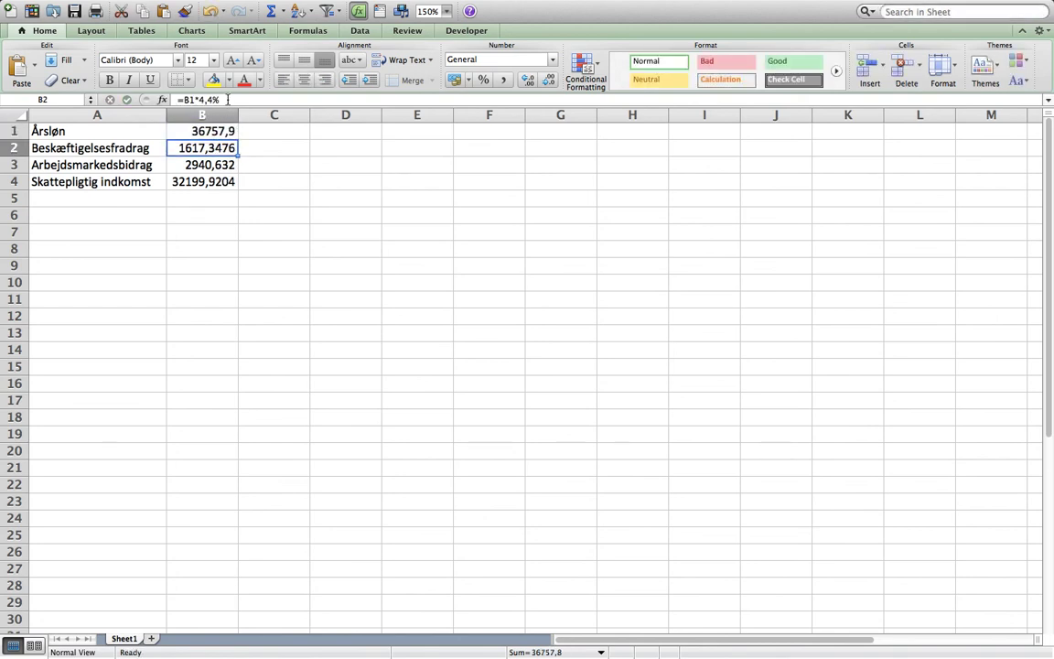
{"action": "left_click", "coordinate": [227, 130]}
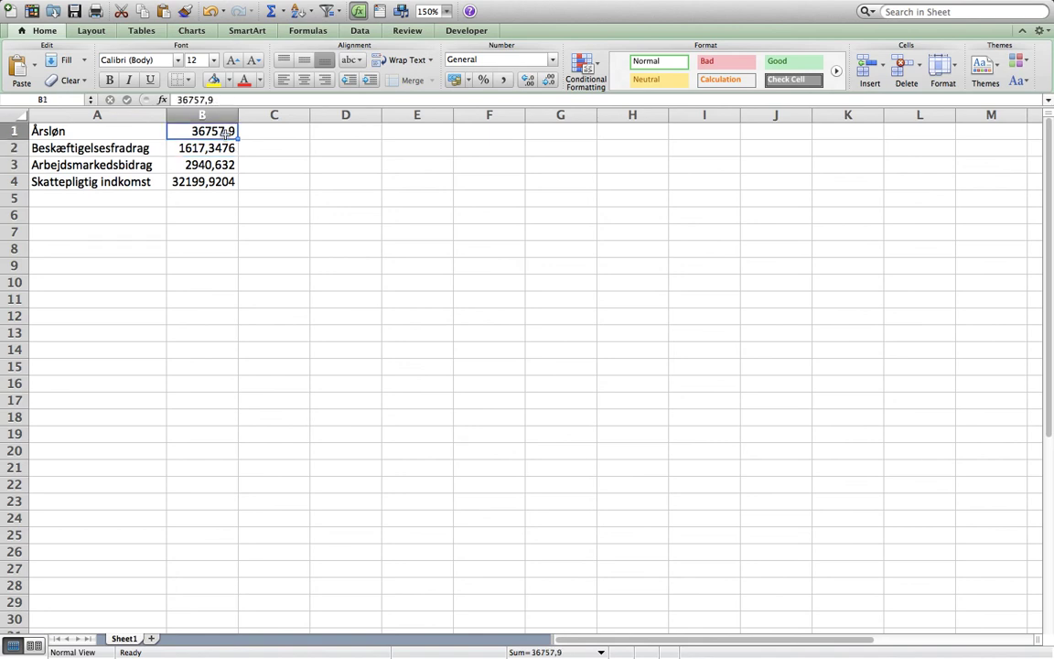
{"action": "left_click", "coordinate": [231, 99]}
{"action": "type", "text": "5"}
{"action": "key", "text": "Return"}
Refine the trial Årsløn in B1 by hundredths with the values 36757,96 and 36757,97
{"action": "key", "text": "Up"}
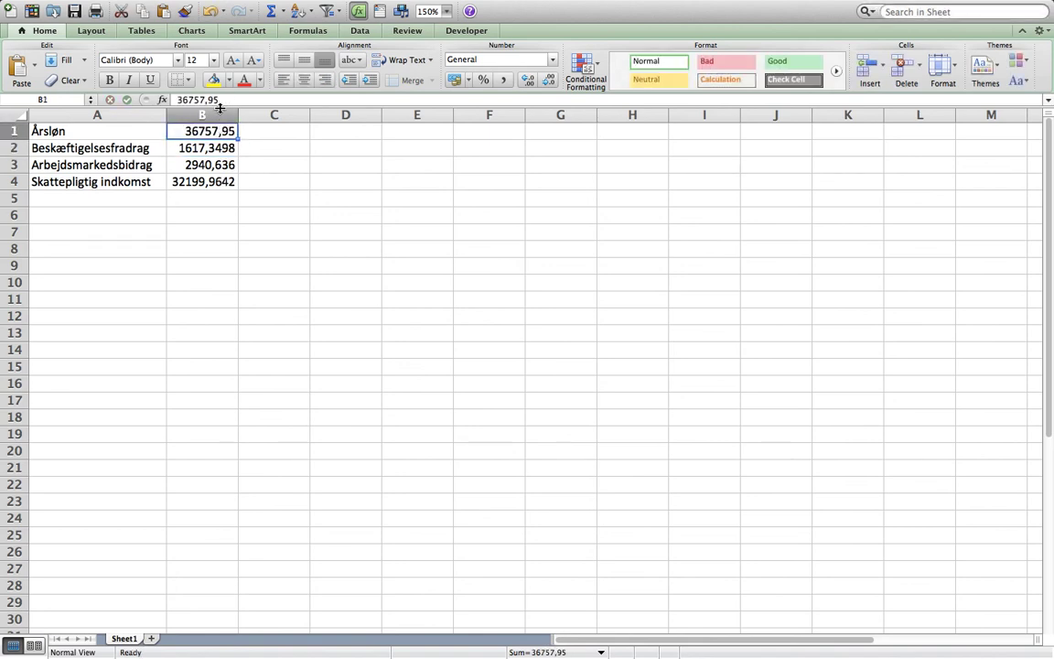
{"action": "left_click", "coordinate": [223, 99]}
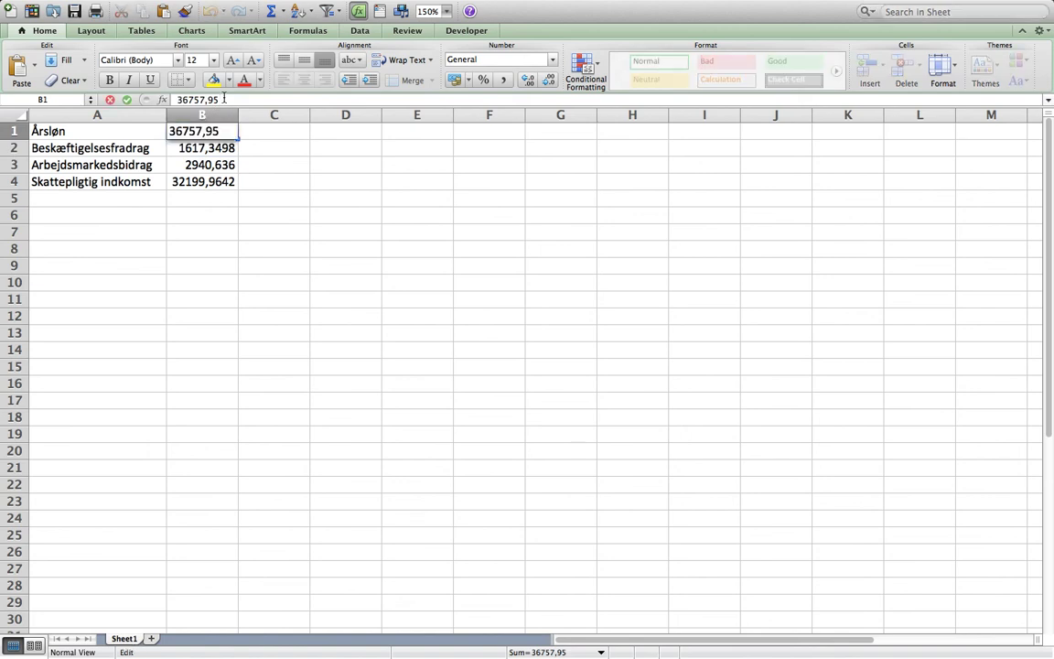
{"action": "key", "text": "BackSpace"}
{"action": "type", "text": "6"}
{"action": "key", "text": "Return"}
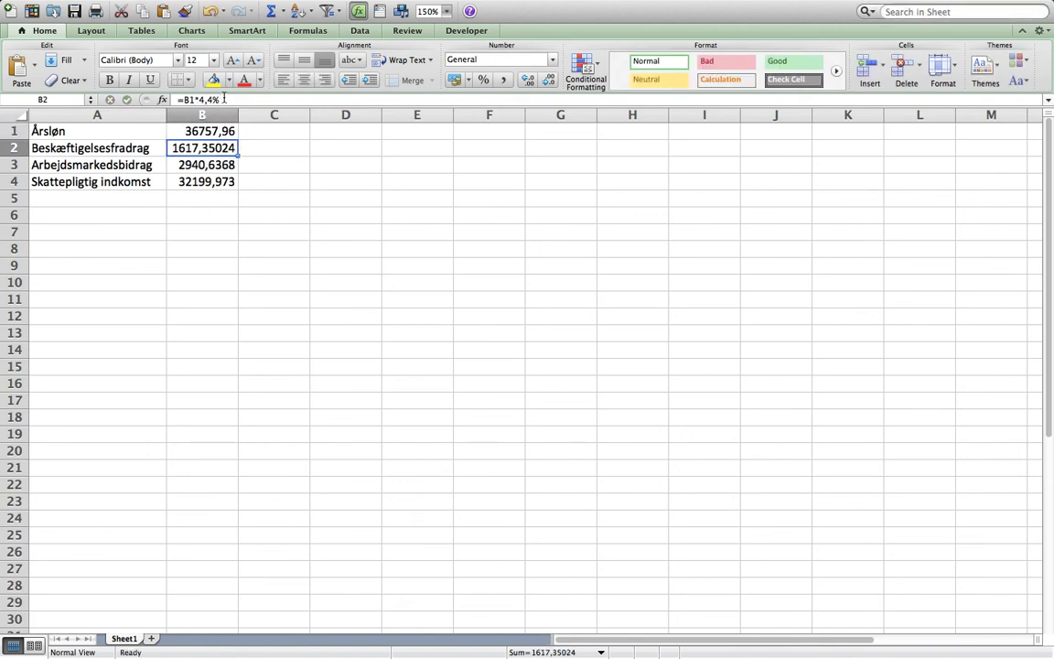
{"action": "key", "text": "Up"}
{"action": "left_click", "coordinate": [224, 99]}
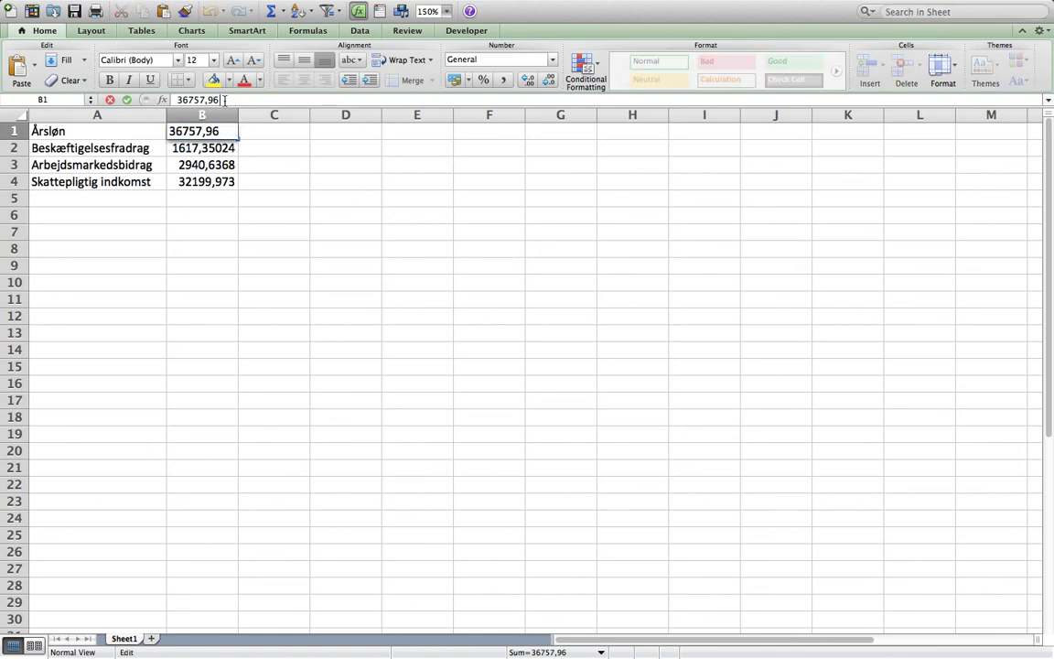
{"action": "key", "text": "BackSpace"}
{"action": "type", "text": "7"}
{"action": "key", "text": "Return"}
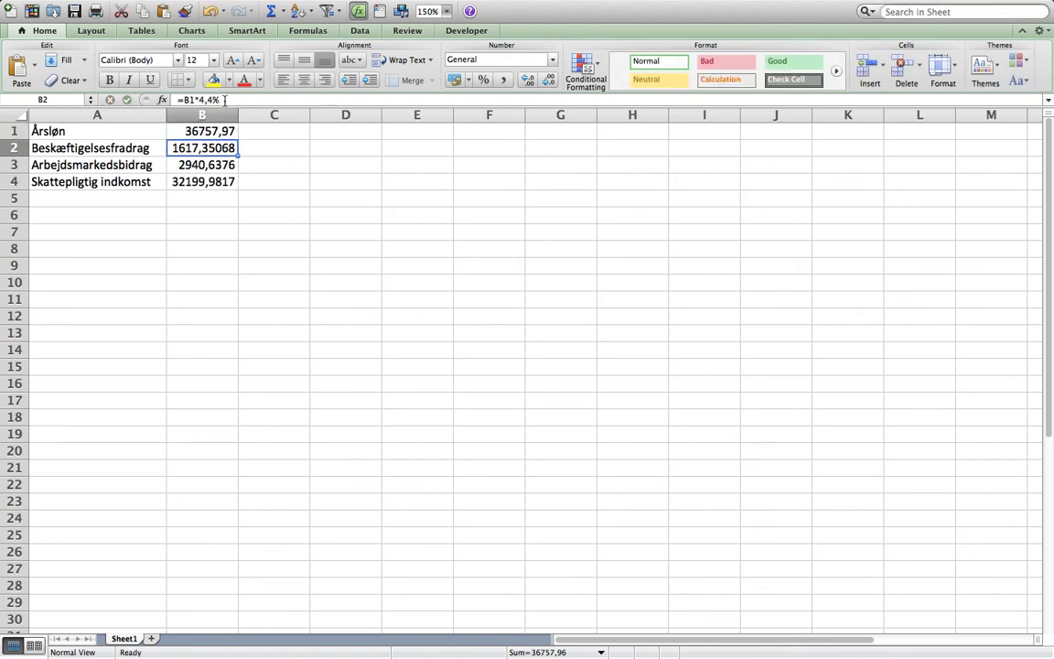
Try annual salaries of 36757,98 and 36757,99 in B1
{"action": "key", "text": "Up"}
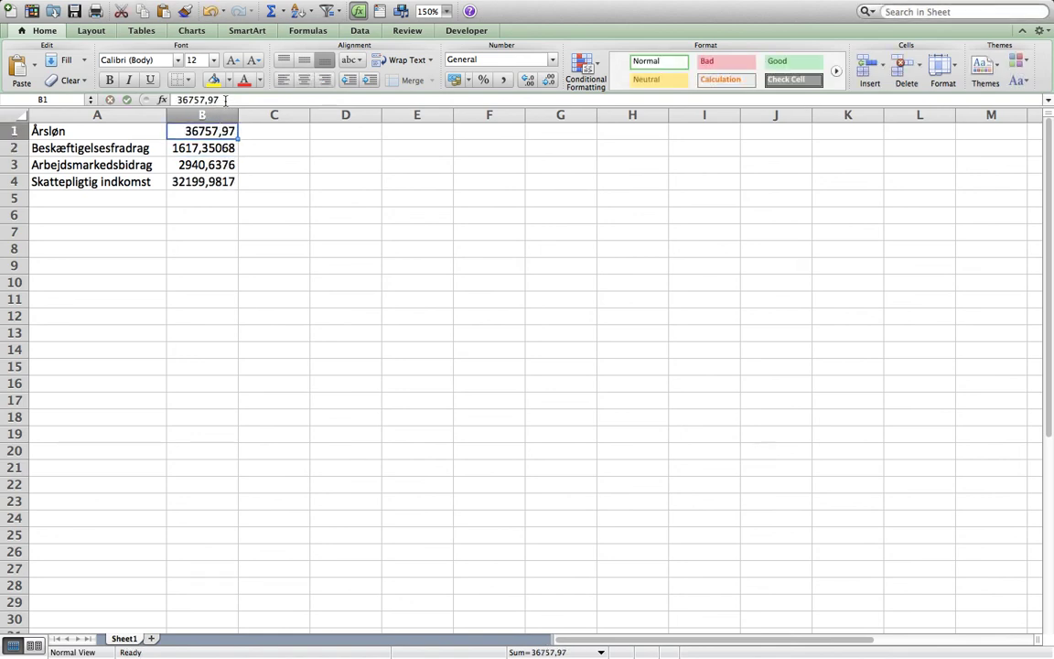
{"action": "left_click", "coordinate": [224, 99]}
{"action": "key", "text": "BackSpace"}
{"action": "type", "text": "8"}
{"action": "key", "text": "Return"}
{"action": "left_click", "coordinate": [223, 130]}
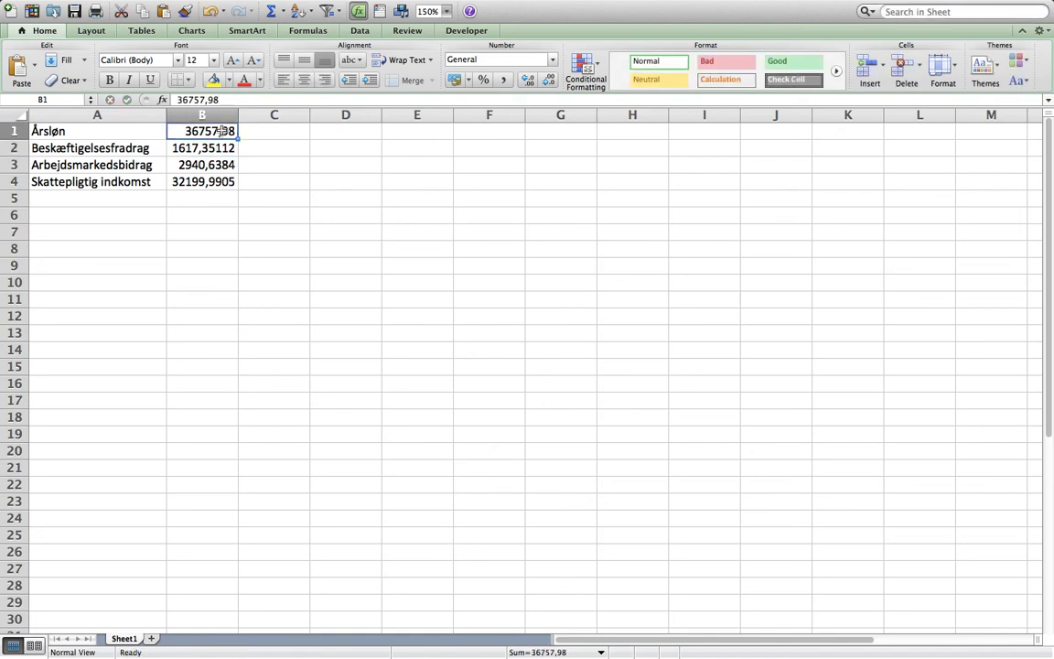
{"action": "left_click", "coordinate": [225, 99]}
{"action": "key", "text": "BackSpace"}
{"action": "type", "text": "9"}
{"action": "key", "text": "Return"}
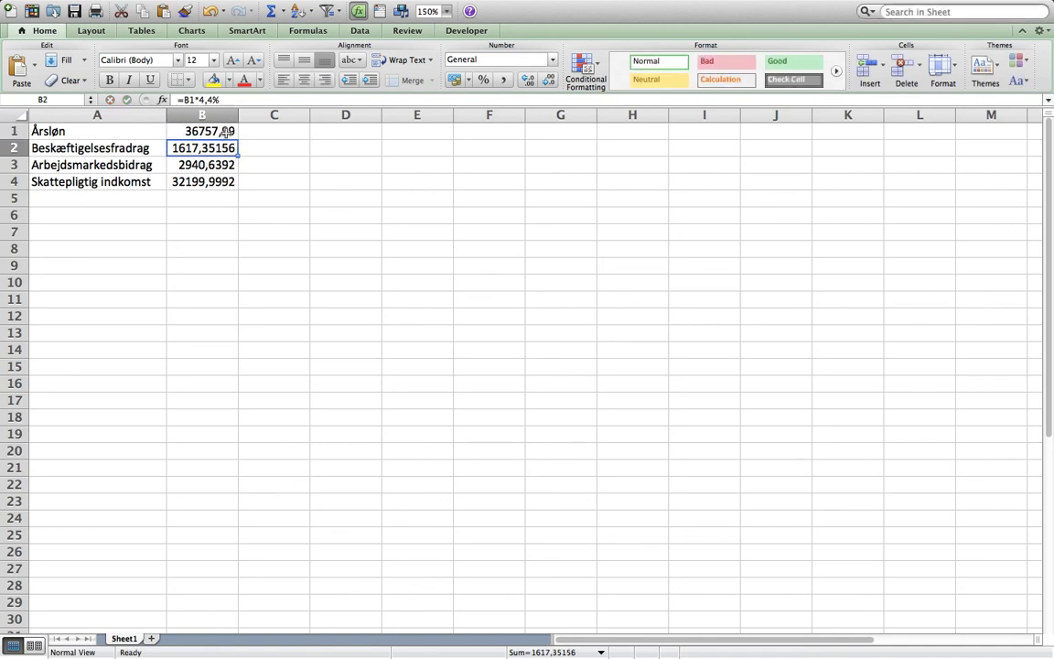
Set the Årsløn in B1 back to the whole-krone value 36758
{"action": "left_click", "coordinate": [226, 131]}
{"action": "left_click", "coordinate": [211, 98]}
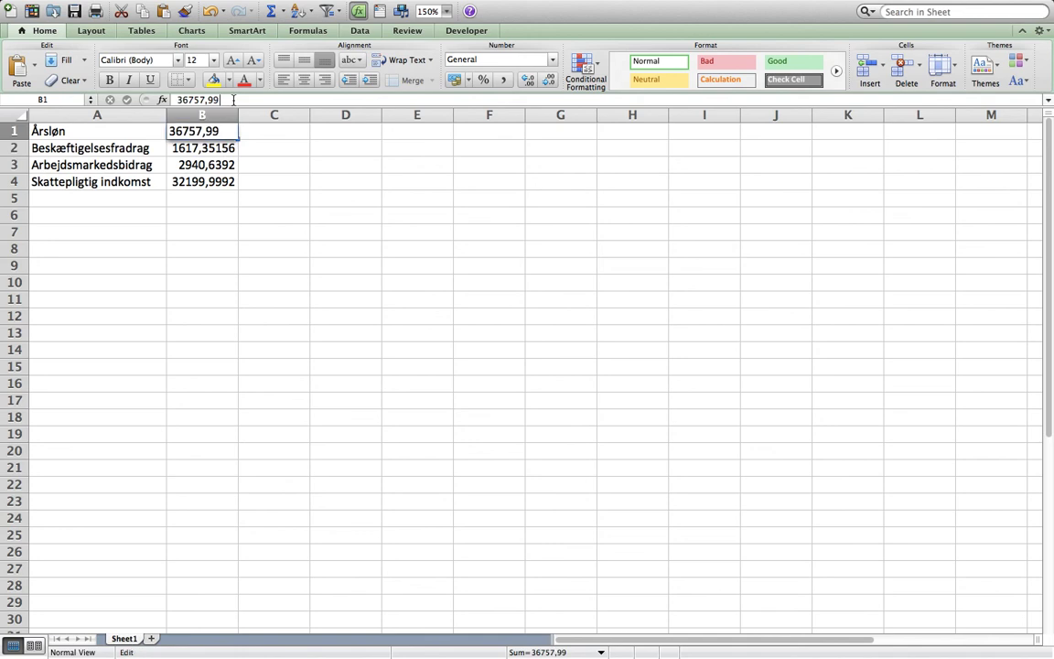
{"action": "key", "text": "BackSpace"}
{"action": "key", "text": "BackSpace"}
{"action": "key", "text": "BackSpace"}
{"action": "key", "text": "BackSpace"}
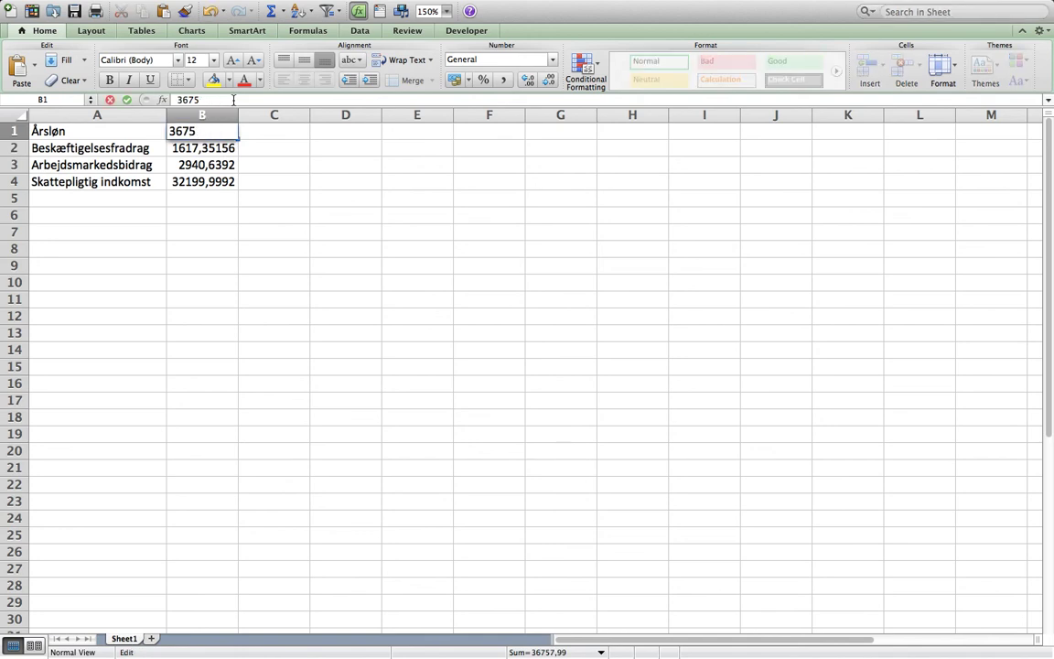
{"action": "type", "text": "8"}
{"action": "key", "text": "Return"}
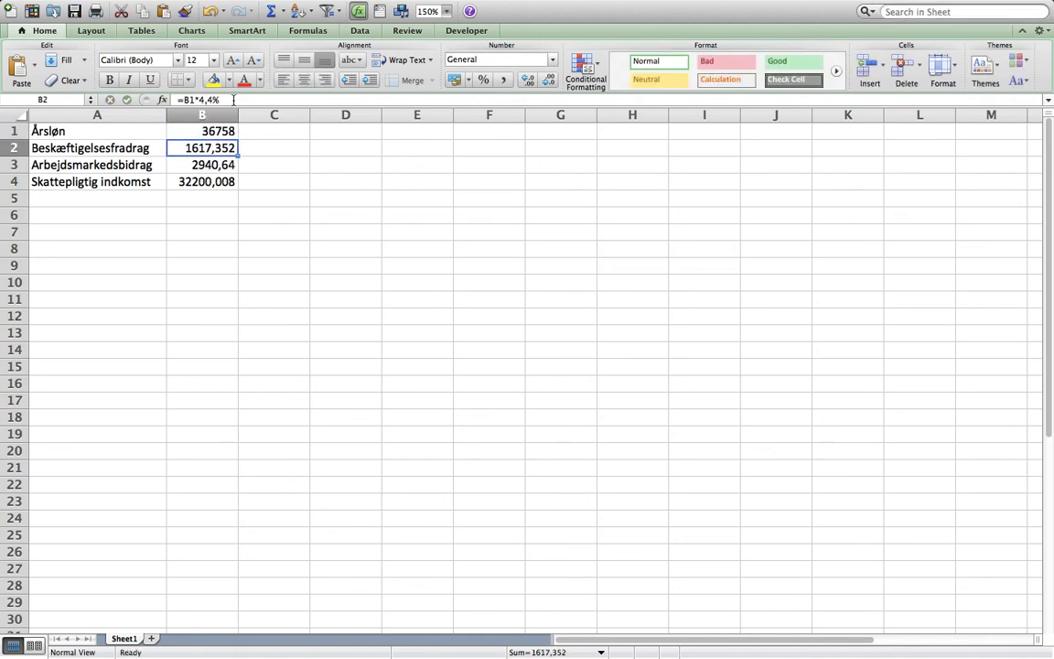
Check the taxable income formula in B4, and re-enter 36757,99 as the Årsløn in B1 for comparison
{"action": "left_click", "coordinate": [203, 181]}
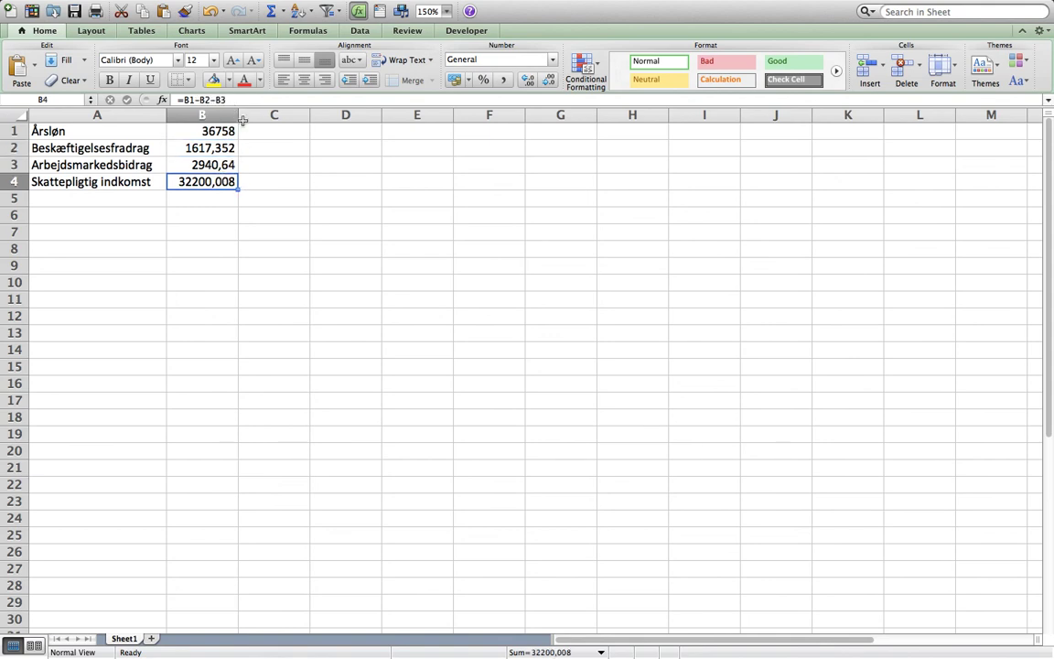
{"action": "left_click", "coordinate": [202, 128]}
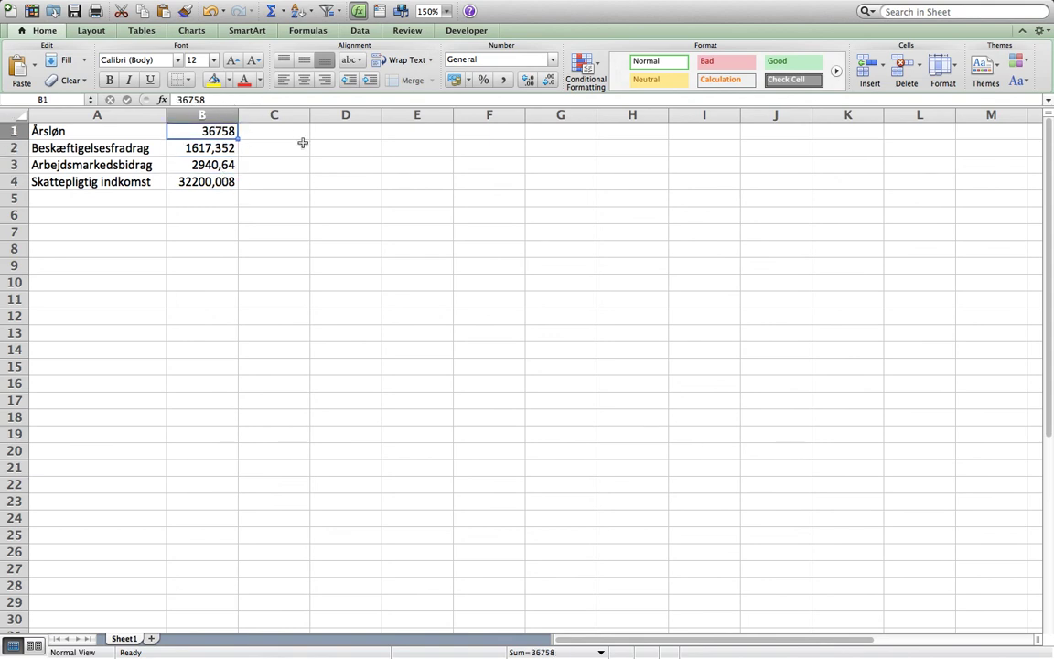
{"action": "left_click", "coordinate": [257, 98]}
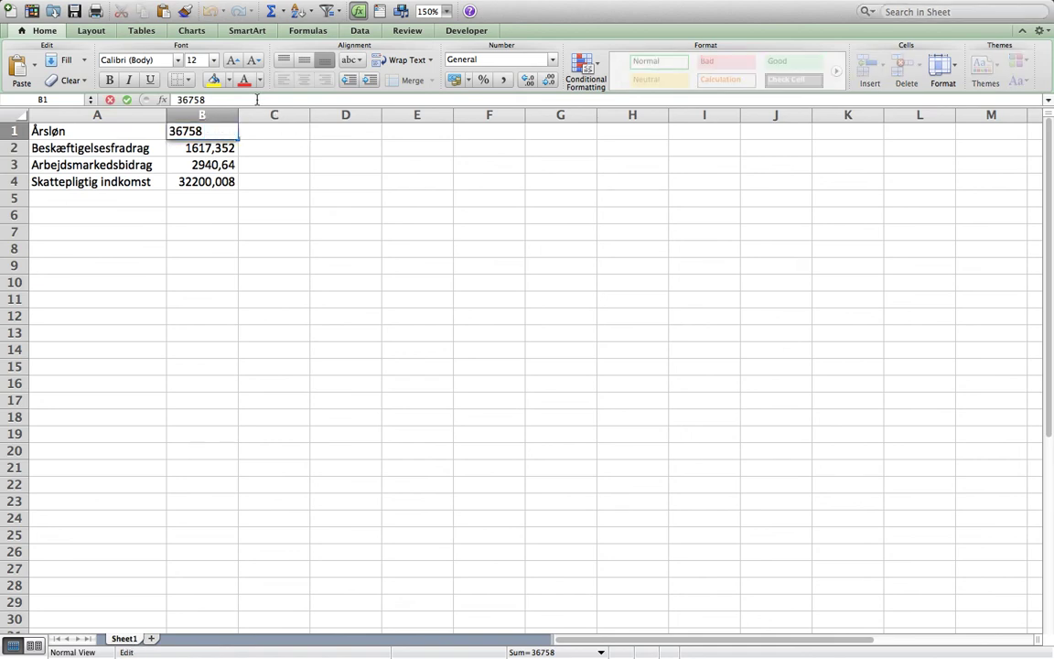
{"action": "key", "text": "BackSpace"}
{"action": "type", "text": "7,99"}
{"action": "key", "text": "Return"}
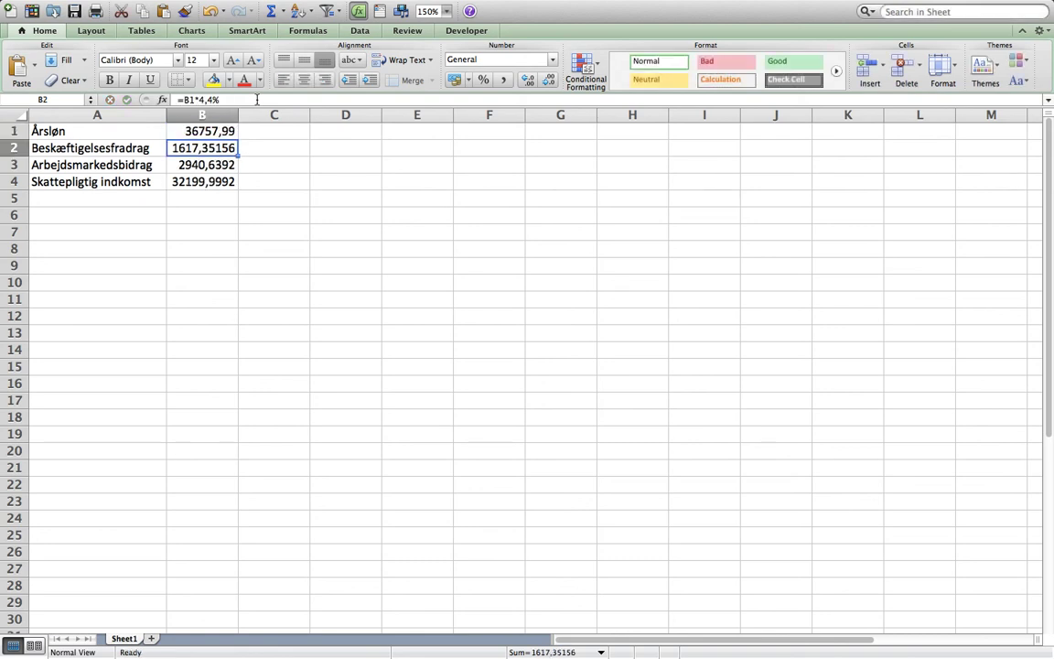
Enter 36758 as the final Årsløn in B1
{"action": "left_click", "coordinate": [203, 130]}
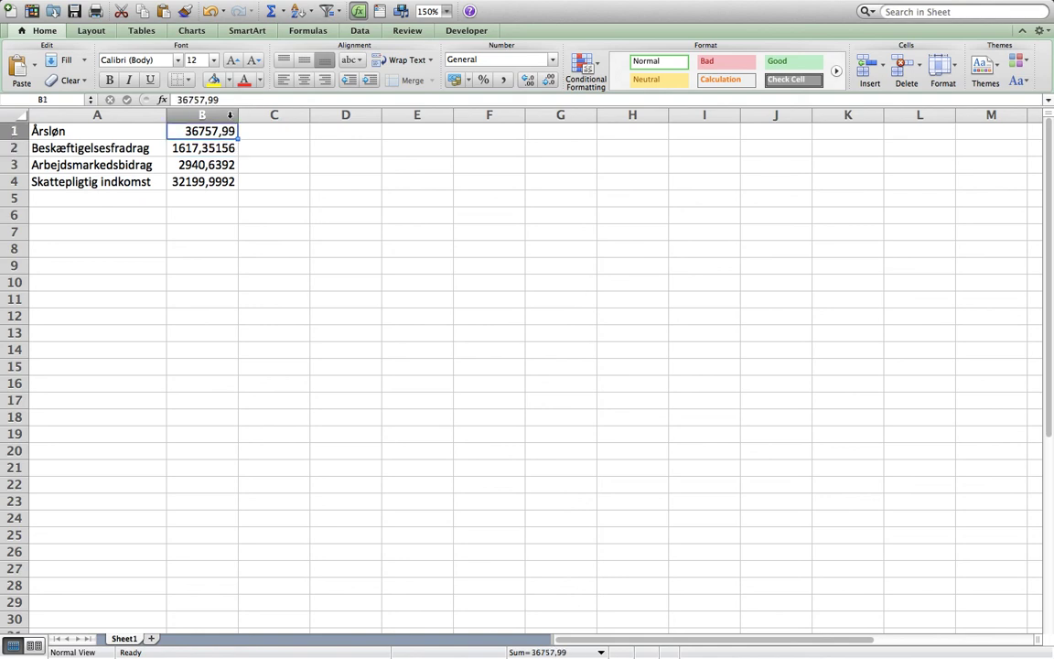
{"action": "left_click", "coordinate": [232, 100]}
{"action": "key", "text": "BackSpace"}
{"action": "key", "text": "BackSpace"}
{"action": "key", "text": "BackSpace"}
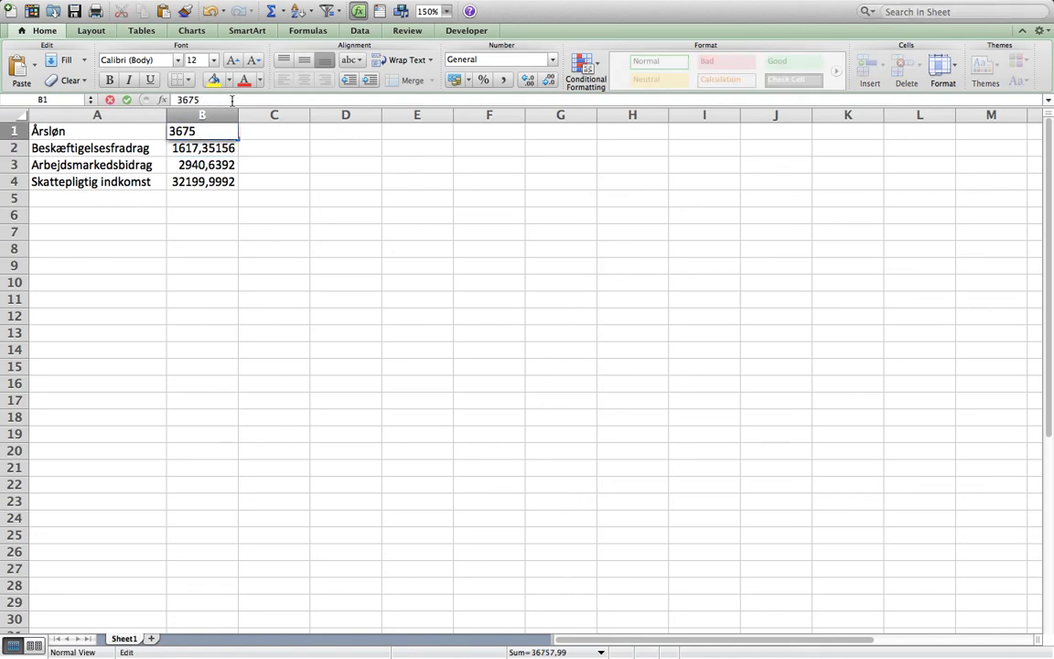
{"action": "type", "text": "8"}
{"action": "key", "text": "Return"}
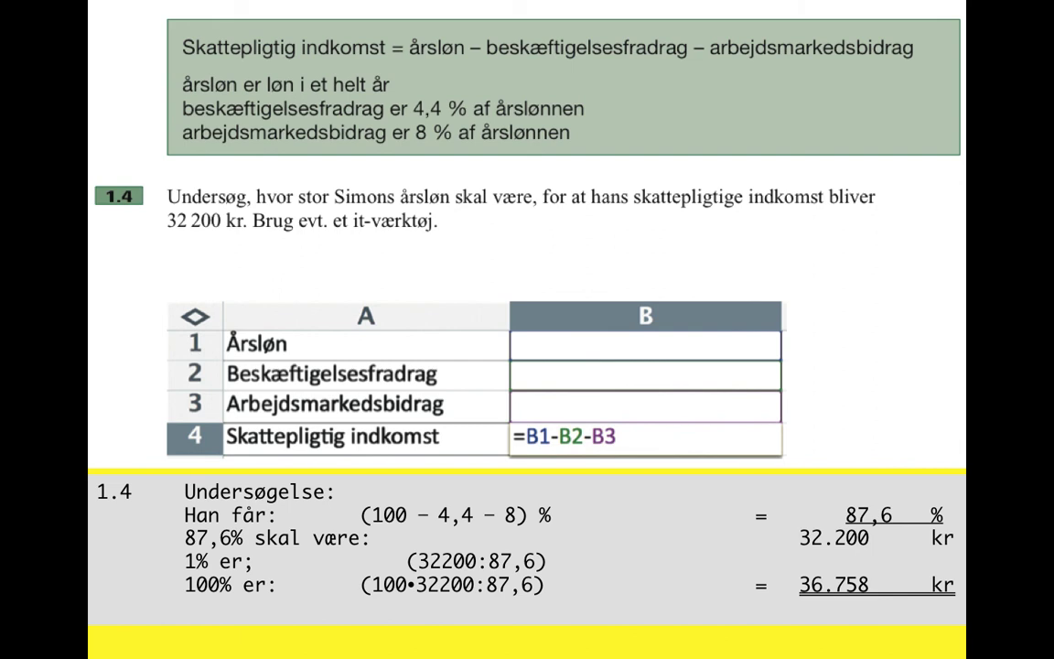
{"action": "left_click", "coordinate": [1053, 497]}
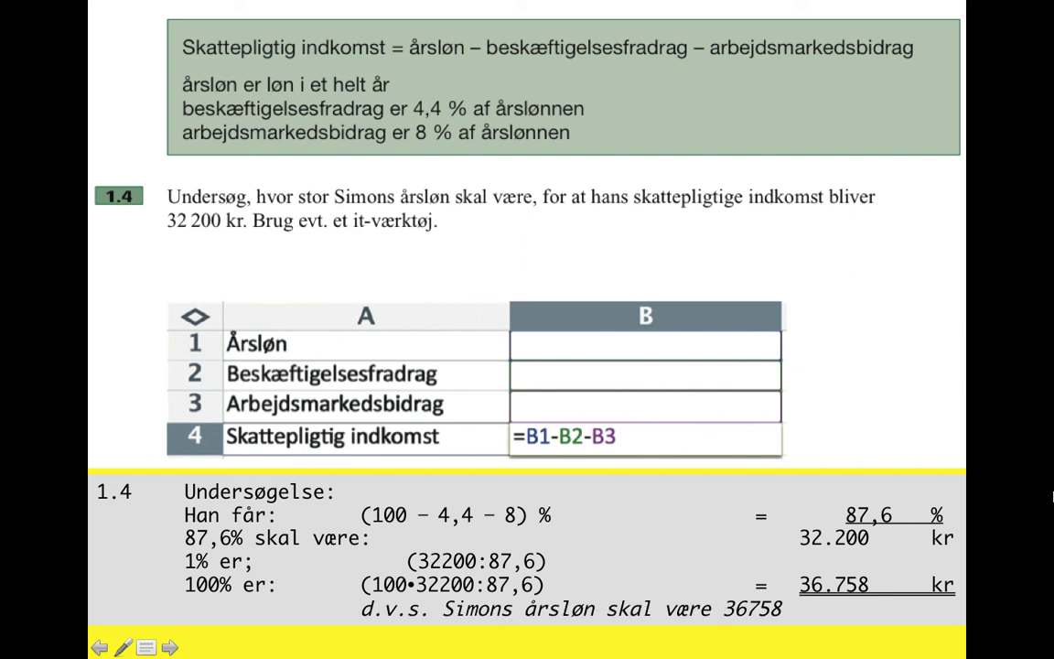